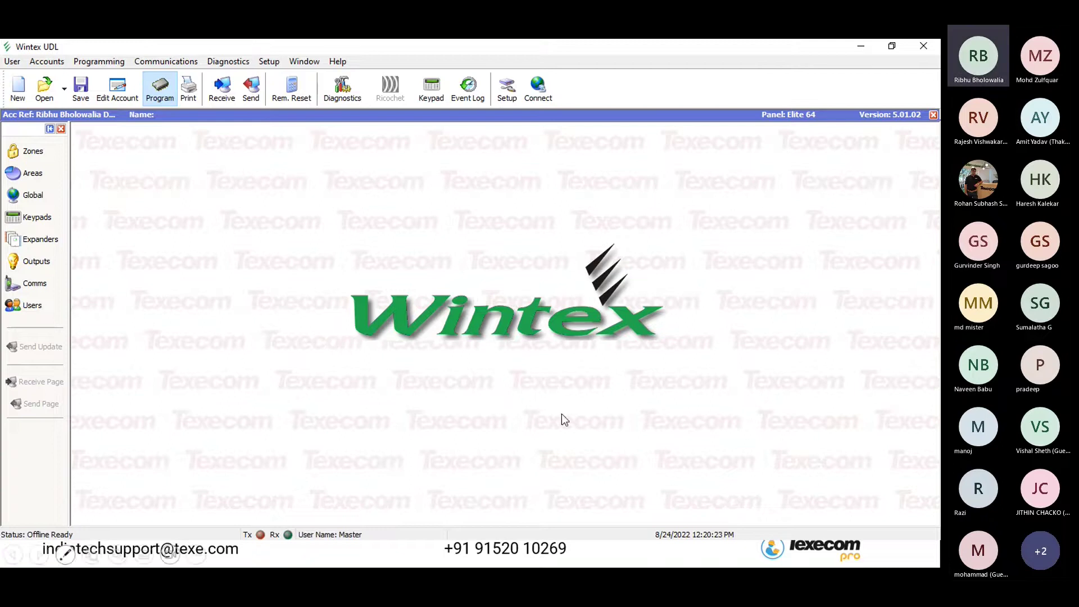
Step: Save the open account, start a new one, and fill in its account reference and the city in the address
{"action": "left_click", "coordinate": [19, 96]}
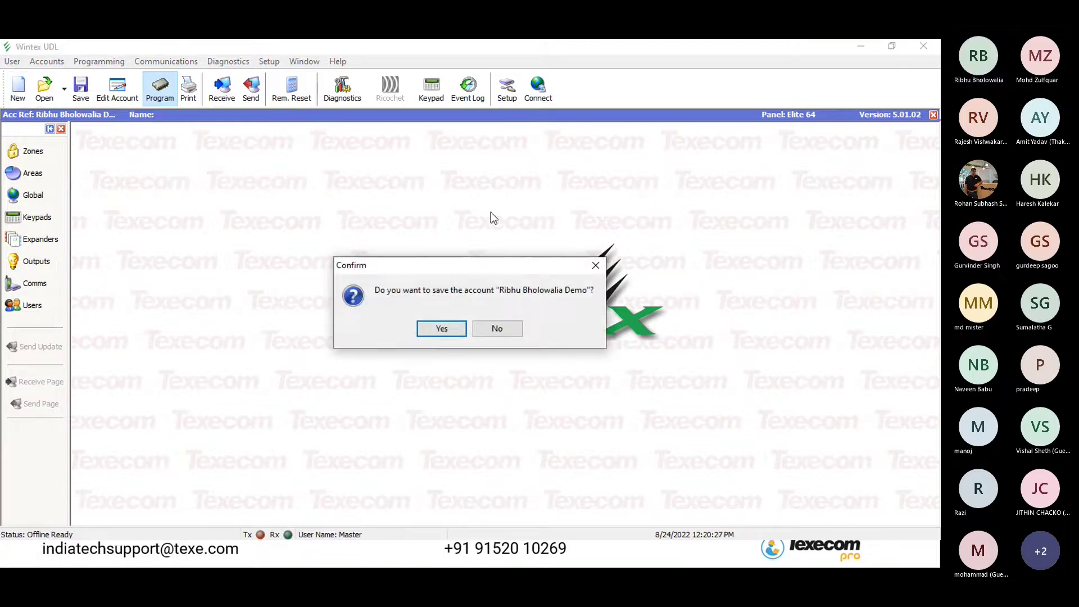
{"action": "left_click", "coordinate": [442, 328]}
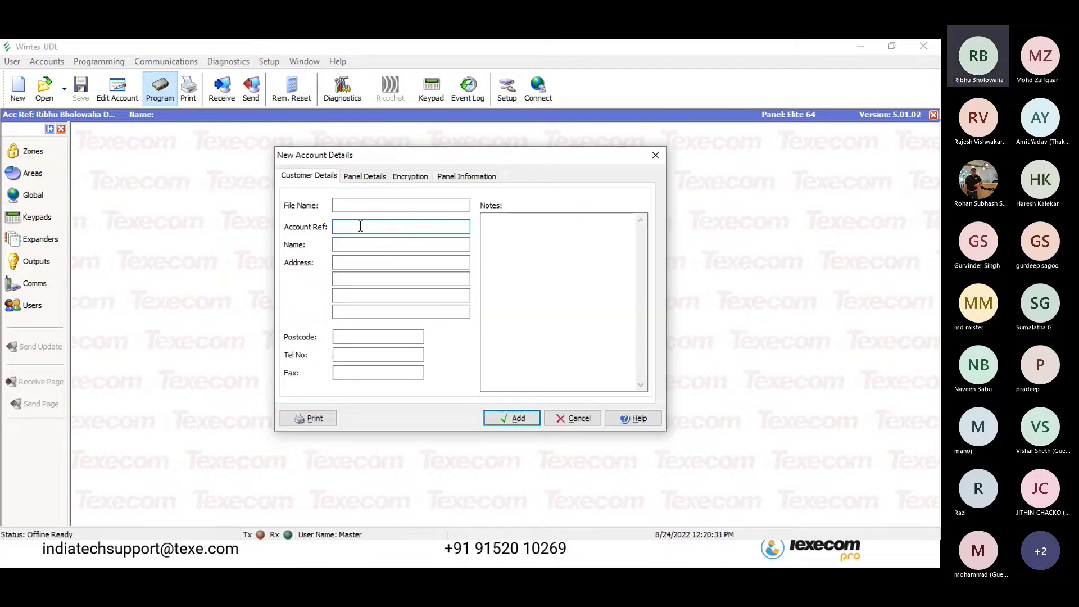
{"action": "type", "text": "Ri"}
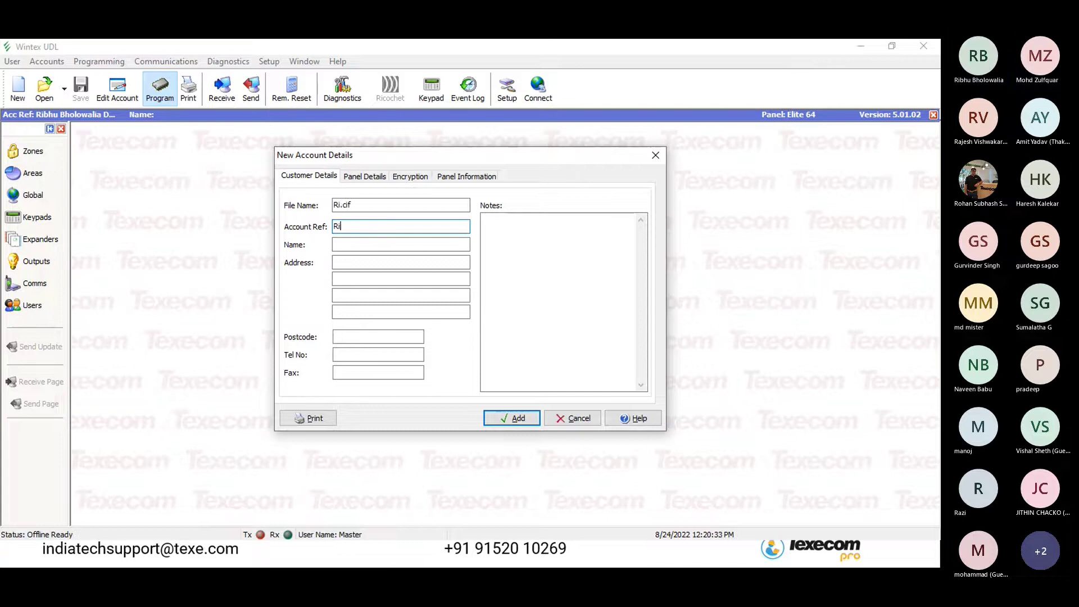
{"action": "type", "text": "bhu Onlin e Training"}
{"action": "key", "text": "Tab"}
{"action": "type", "text": "Delhi"}
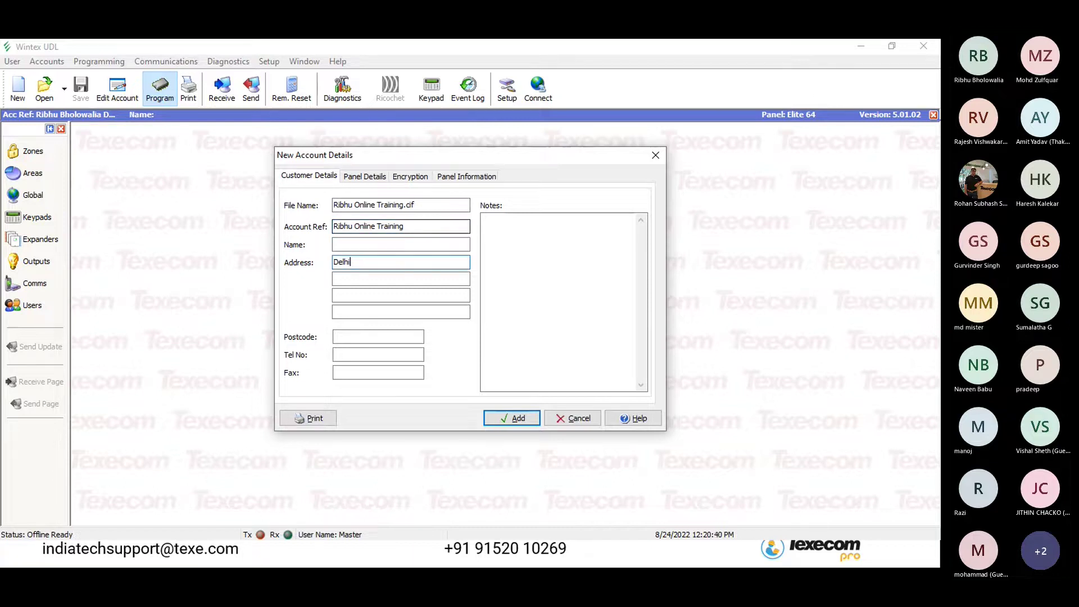
{"action": "key", "text": "Tab"}
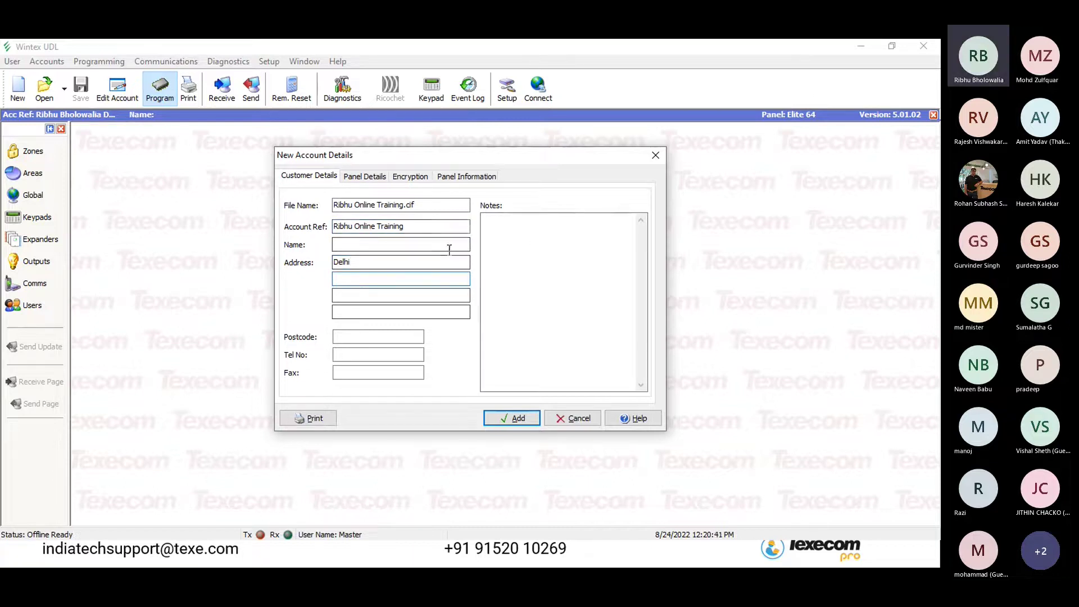
Step: Set the new account's panel type to Elite 64 and software version to 5.x, and add the account
{"action": "left_click", "coordinate": [364, 179]}
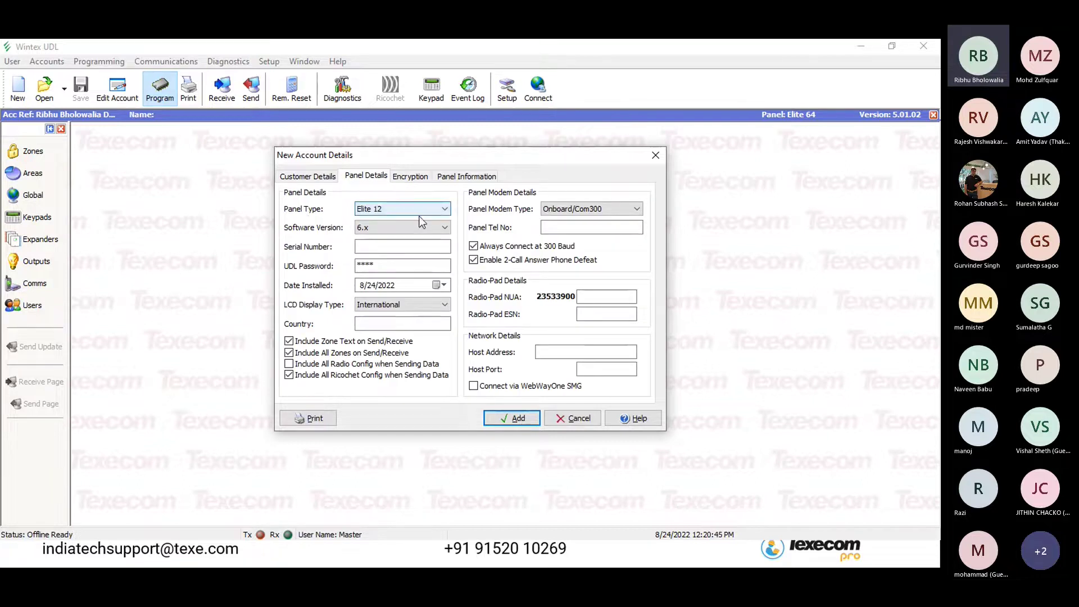
{"action": "left_click", "coordinate": [437, 215]}
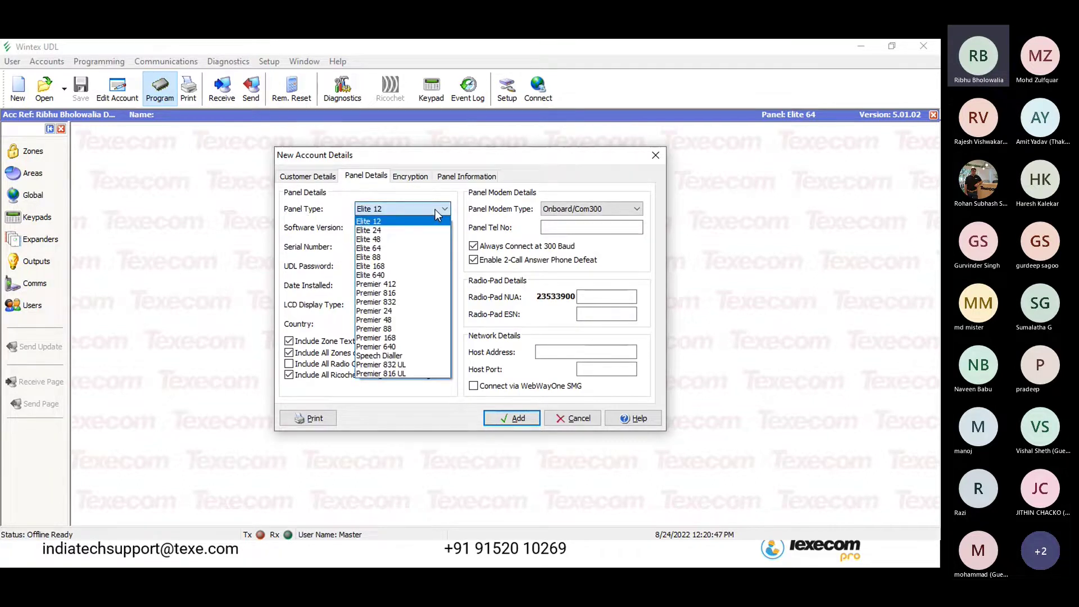
{"action": "left_click", "coordinate": [374, 248]}
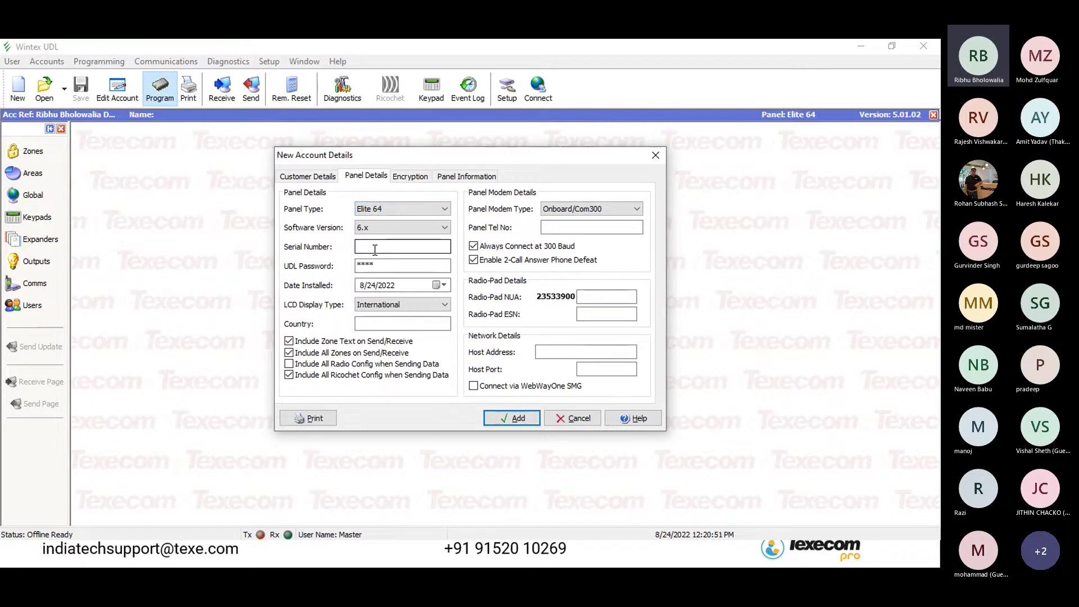
{"action": "left_click", "coordinate": [415, 227]}
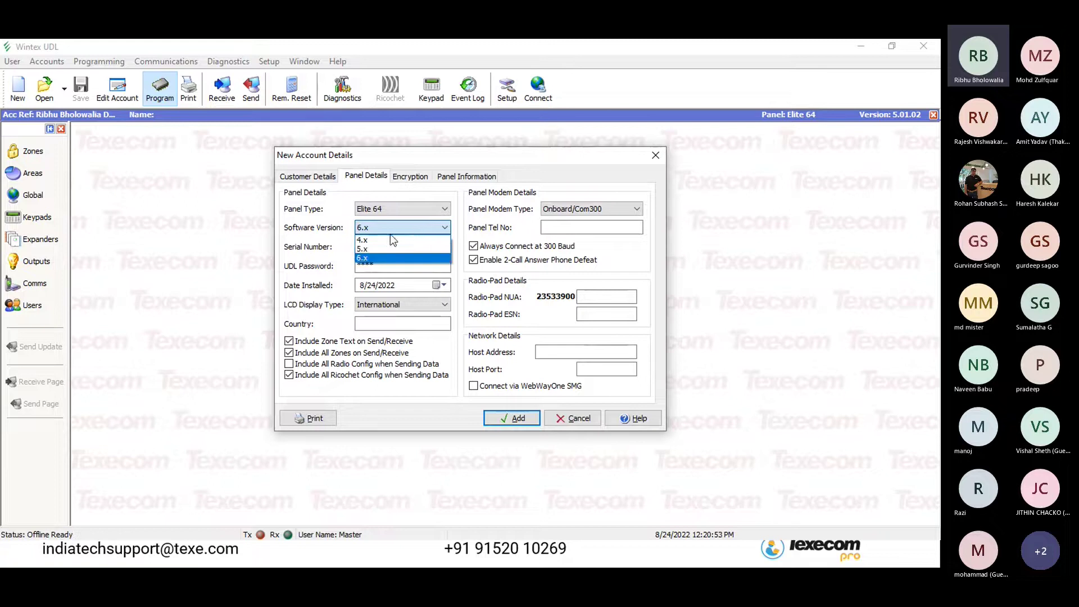
{"action": "left_click", "coordinate": [391, 248]}
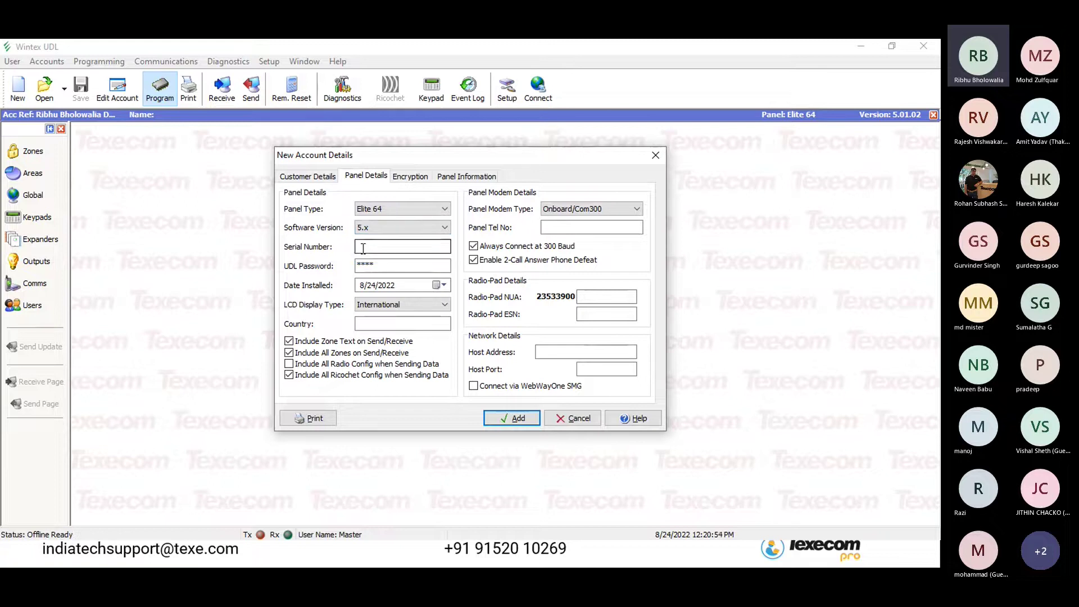
{"action": "left_click", "coordinate": [522, 418]}
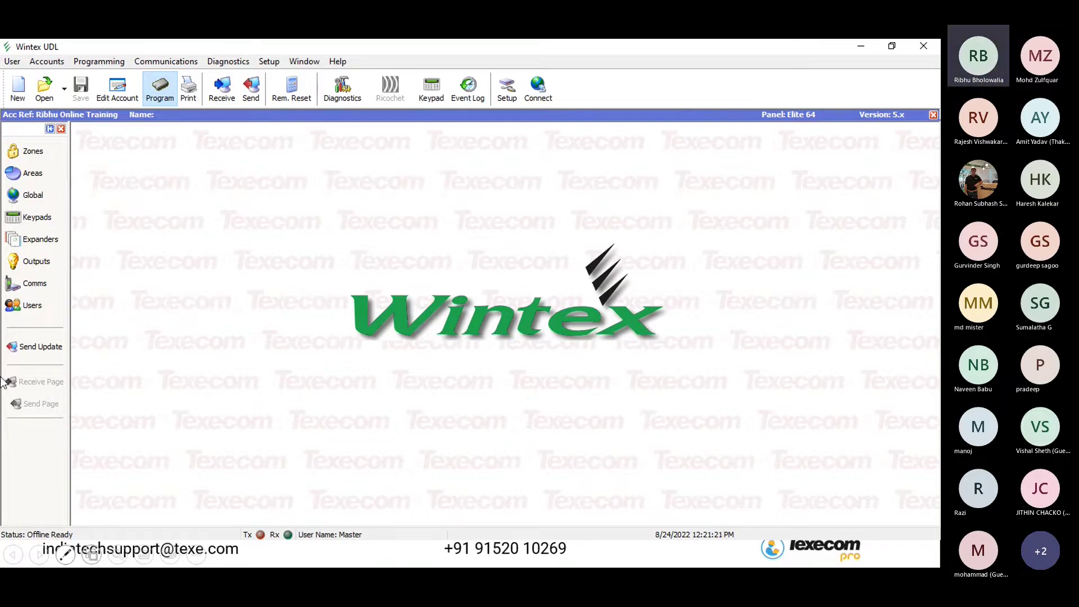
Step: Open the zone programming in a maximised view and set zone 001's type to Entry/Exit 1
{"action": "left_click", "coordinate": [36, 153]}
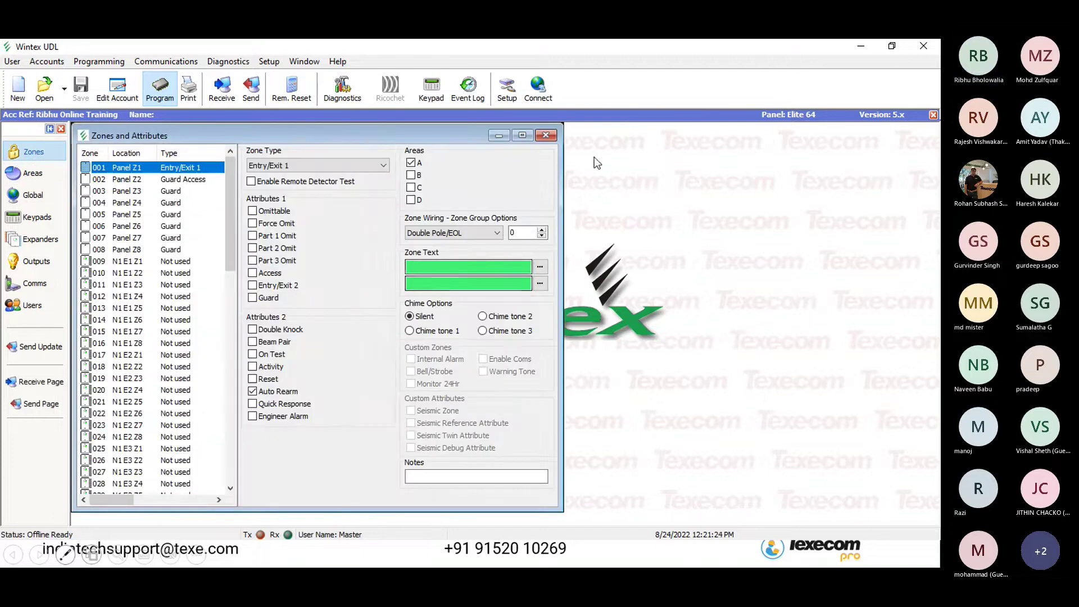
{"action": "left_click", "coordinate": [524, 138]}
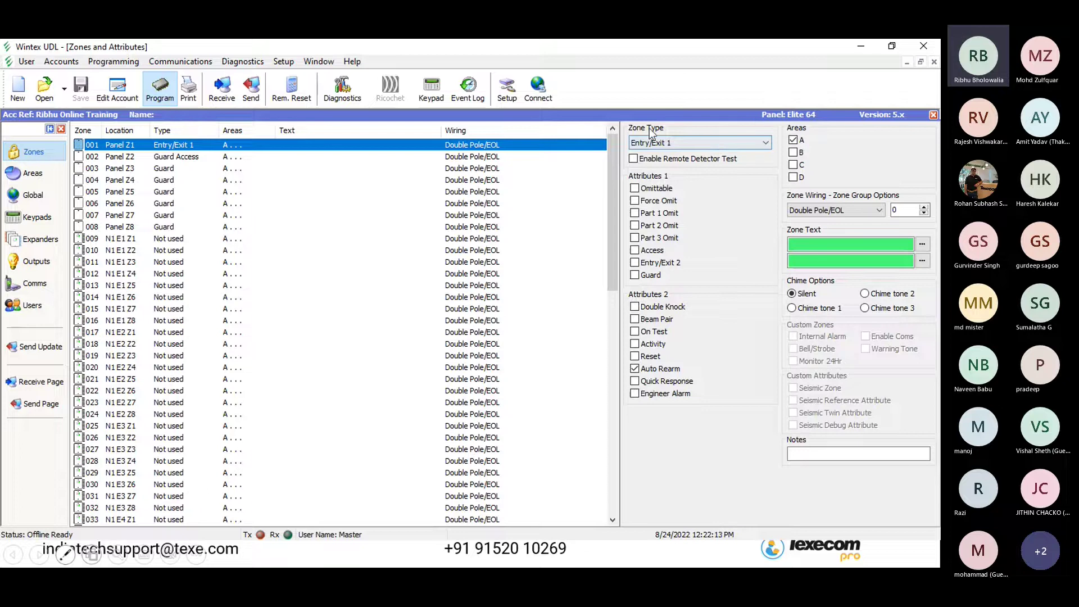
{"action": "left_click", "coordinate": [699, 145]}
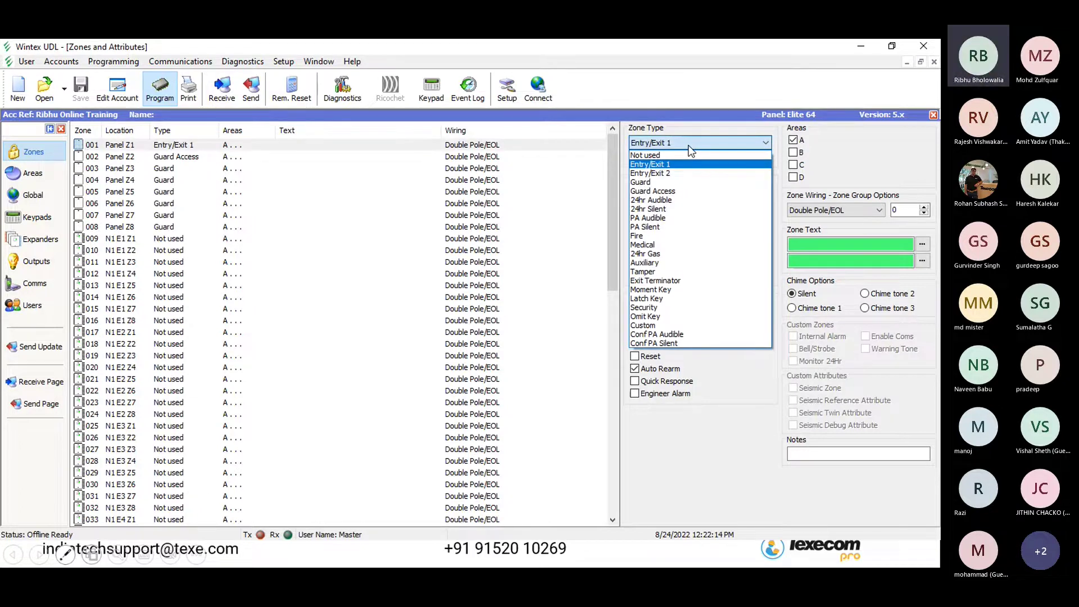
{"action": "left_click", "coordinate": [663, 164]}
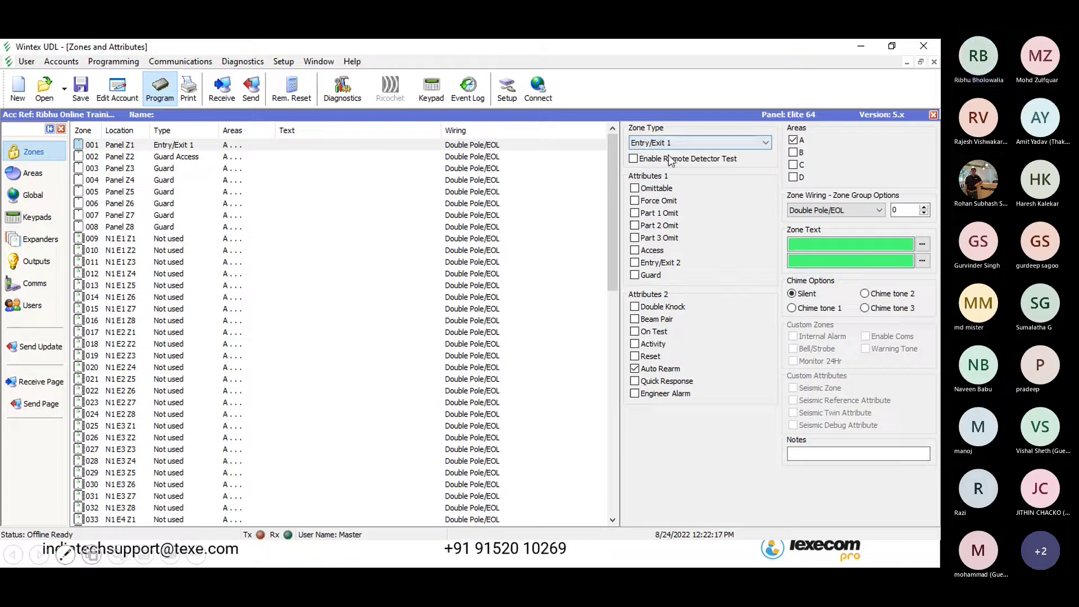
Step: Try Normally Closed wiring on zone 001 and return it to Double Pole/EOL
{"action": "left_click", "coordinate": [860, 211]}
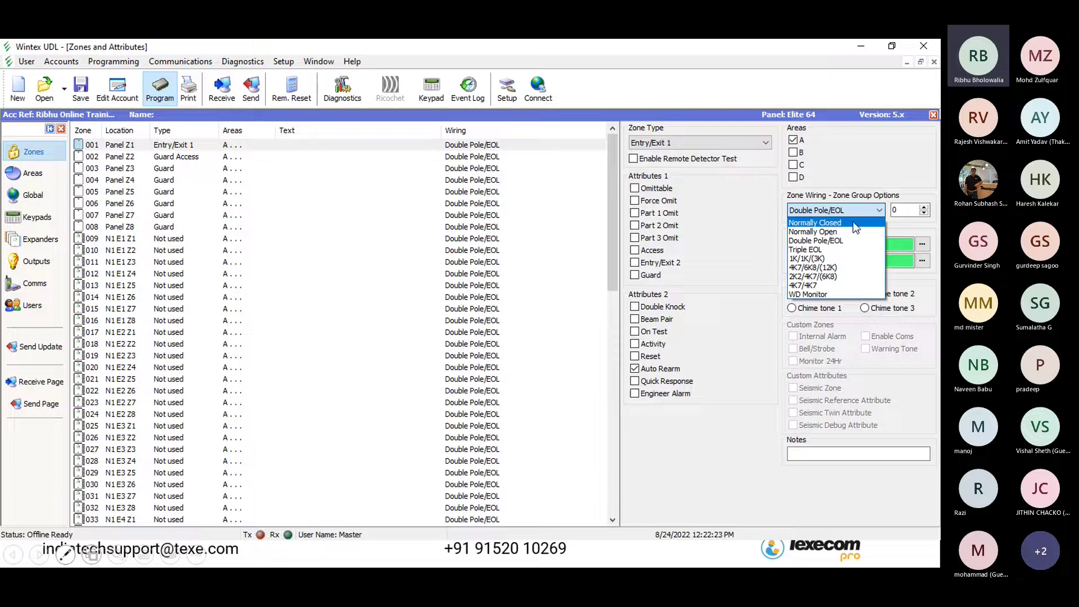
{"action": "left_click", "coordinate": [851, 221]}
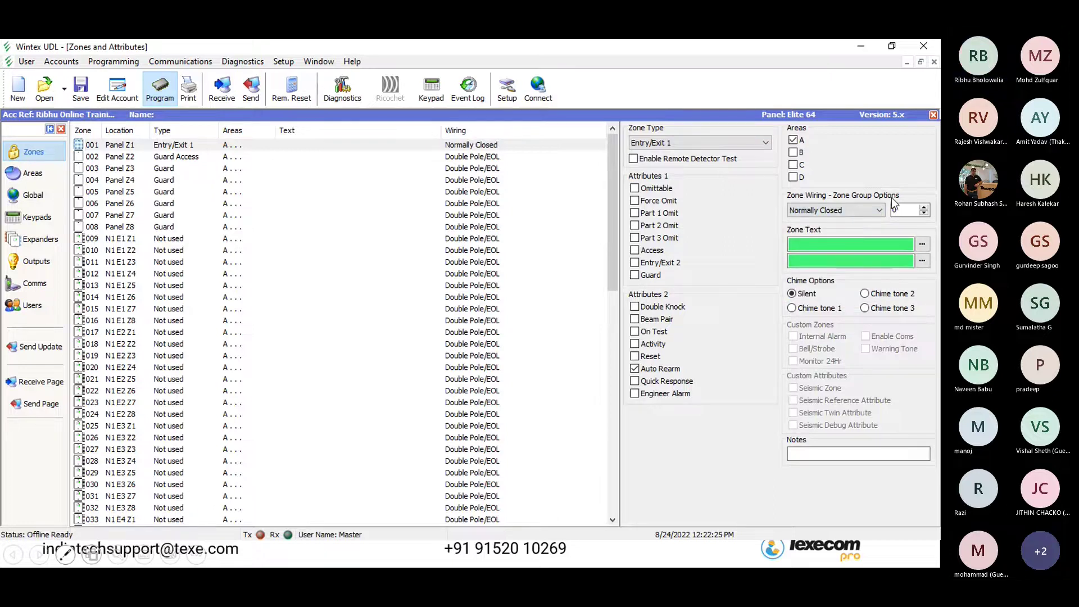
{"action": "left_click", "coordinate": [868, 215]}
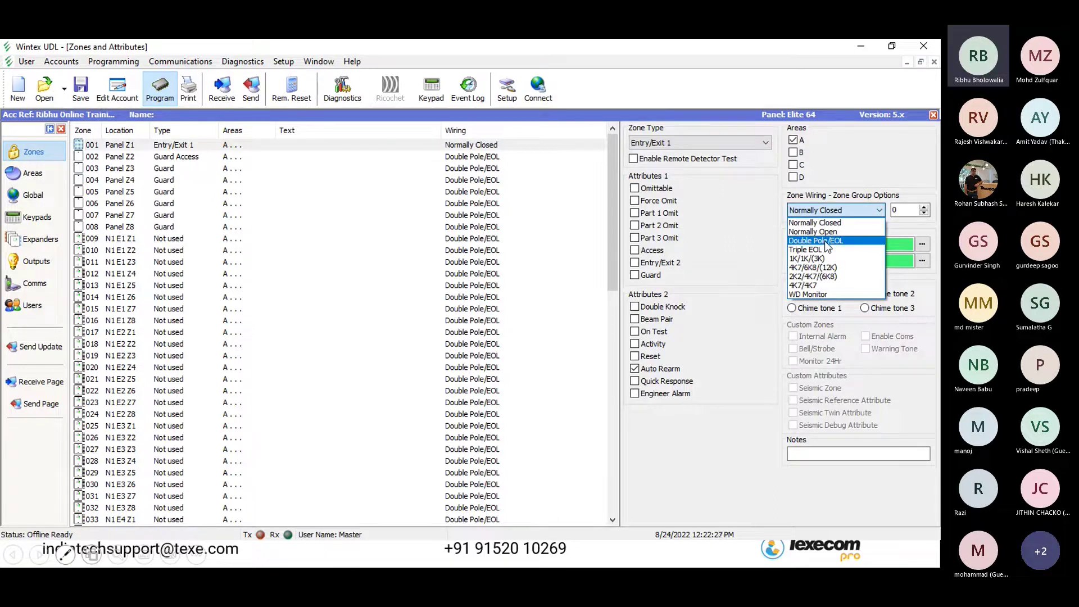
{"action": "left_click", "coordinate": [826, 242]}
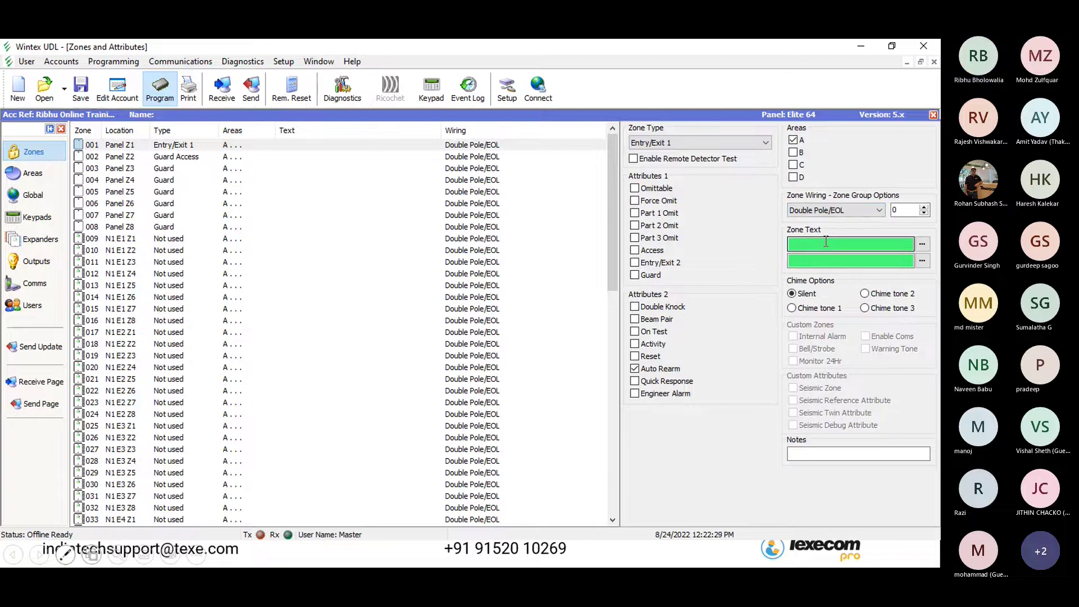
Step: Enter MAIN DOOR 1 as the zone text for zone 001
{"action": "left_click", "coordinate": [826, 241]}
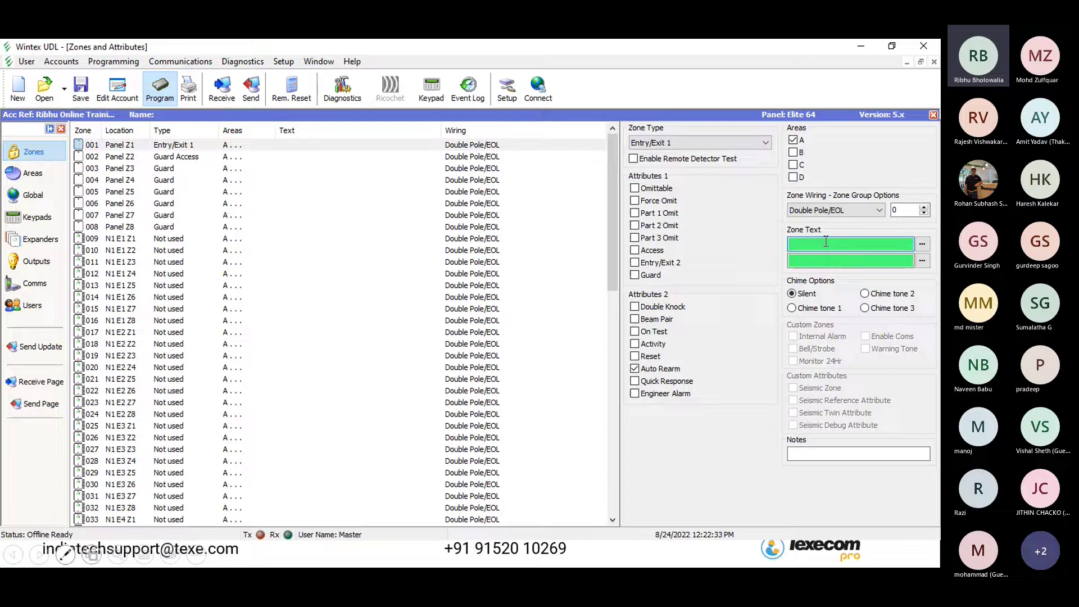
{"action": "type", "text": "MAIN DOOR"}
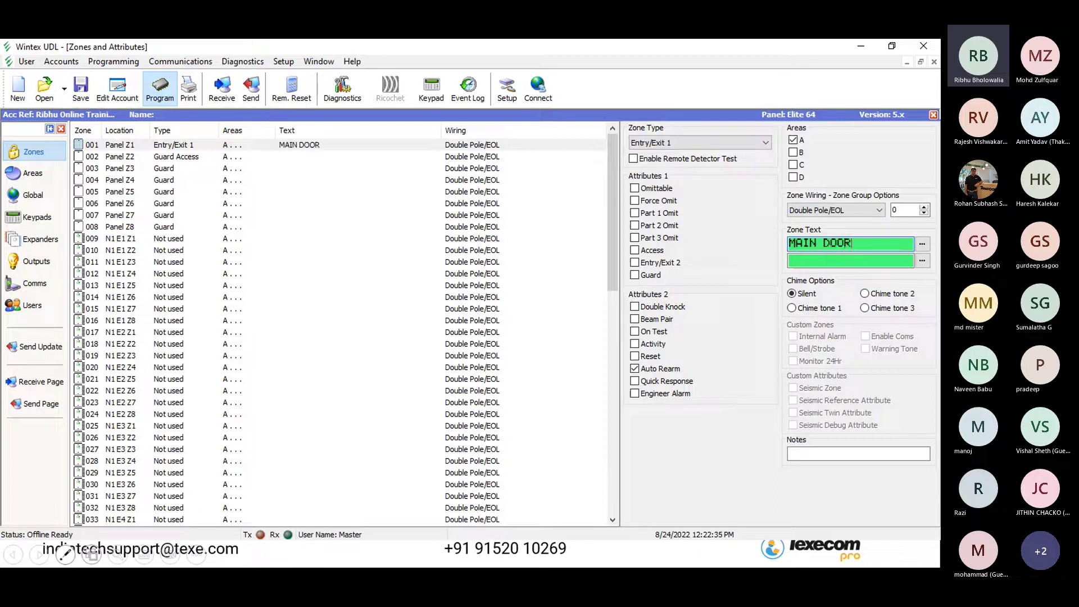
{"action": "type", "text": " 1"}
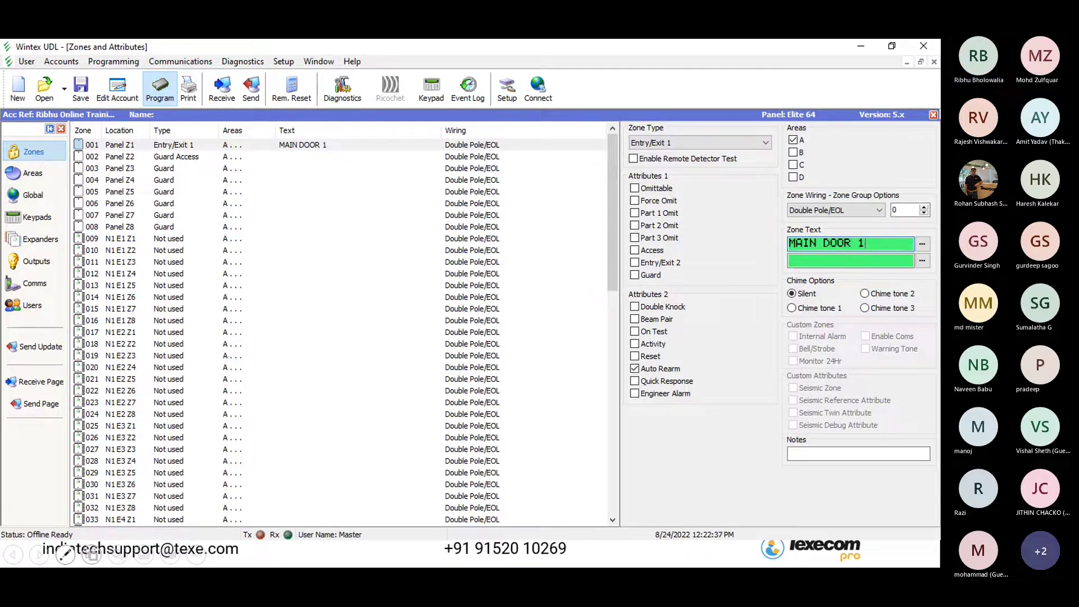
Step: Configure zone 002 as PA Audible with Normally Closed wiring
{"action": "left_click", "coordinate": [448, 162]}
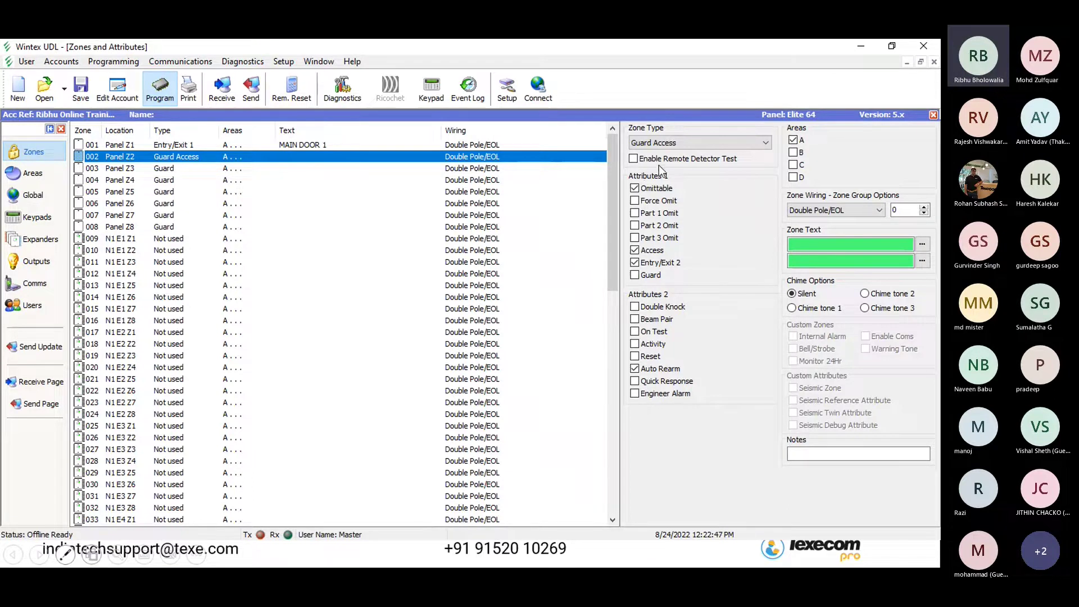
{"action": "left_click", "coordinate": [729, 141]}
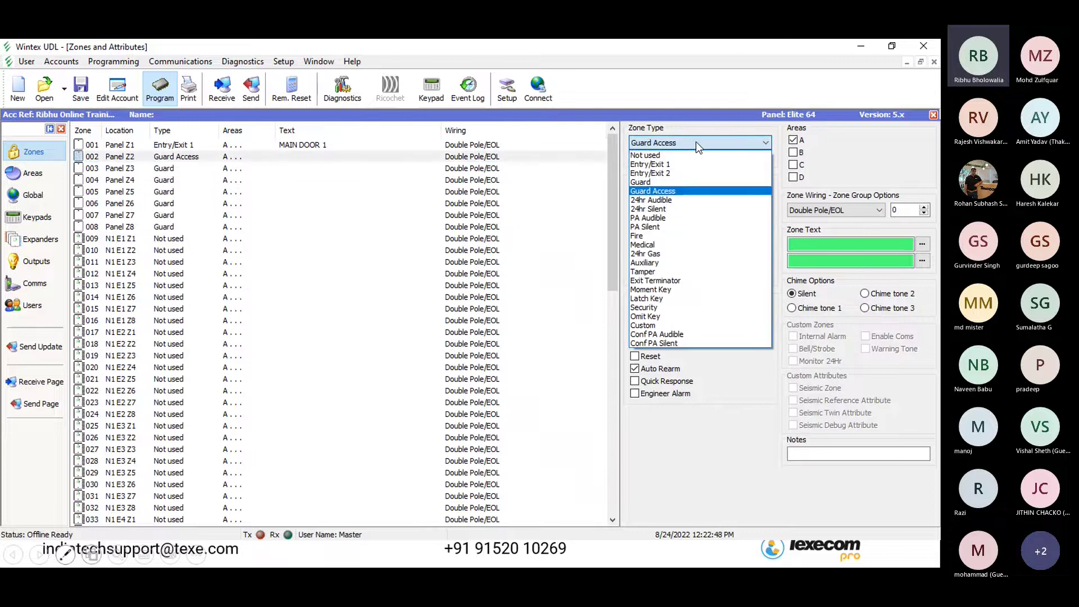
{"action": "left_click", "coordinate": [653, 218]}
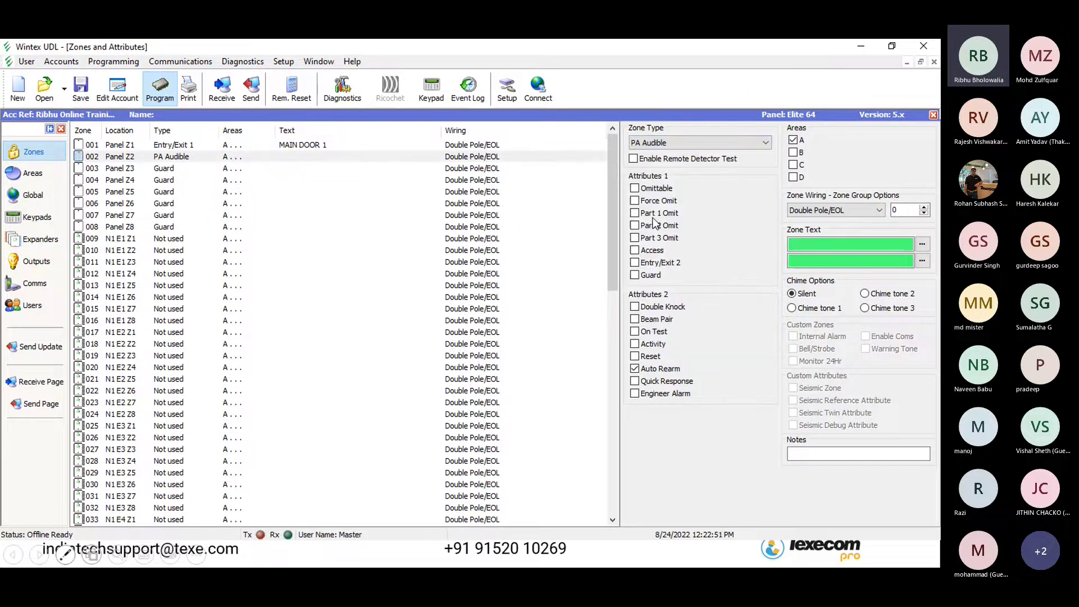
{"action": "left_click", "coordinate": [857, 211]}
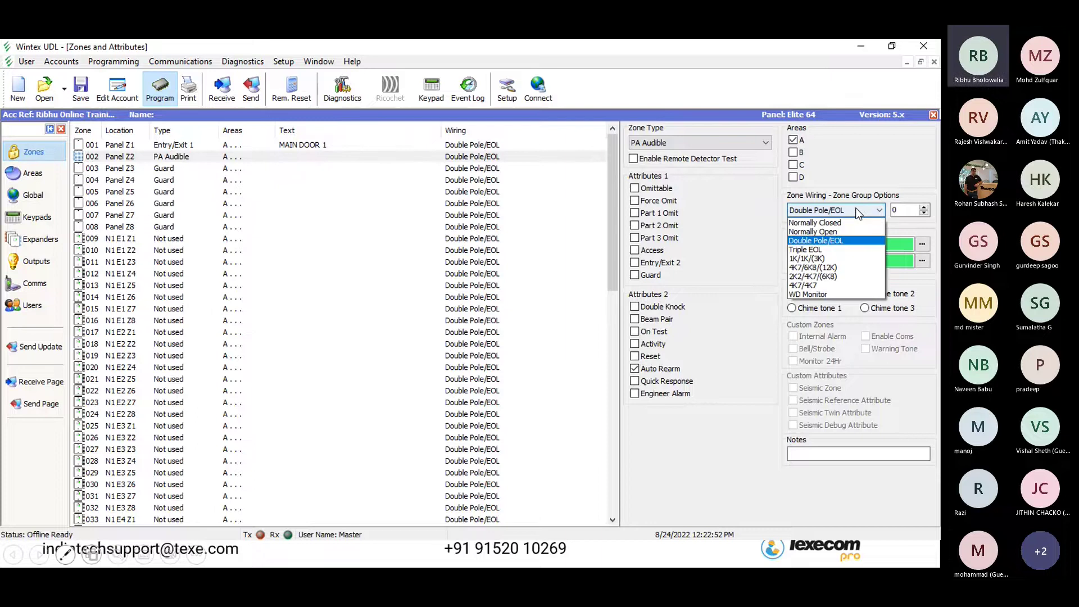
{"action": "left_click", "coordinate": [828, 223]}
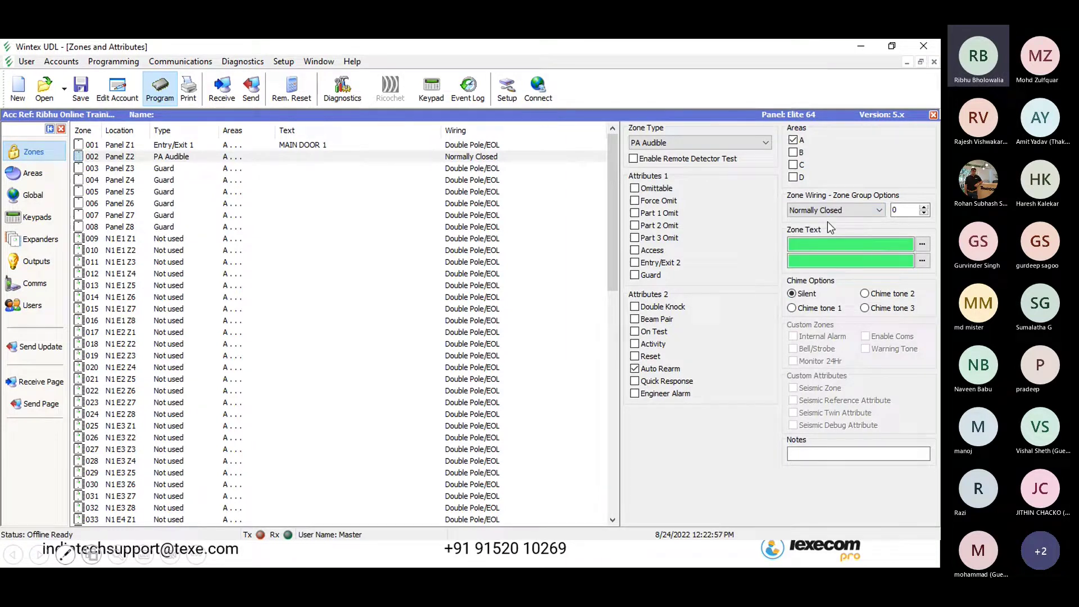
Step: Label zone 002 with MASTER BEDROOM on the first text line and PANIC BUTTON on the second
{"action": "left_click", "coordinate": [812, 243]}
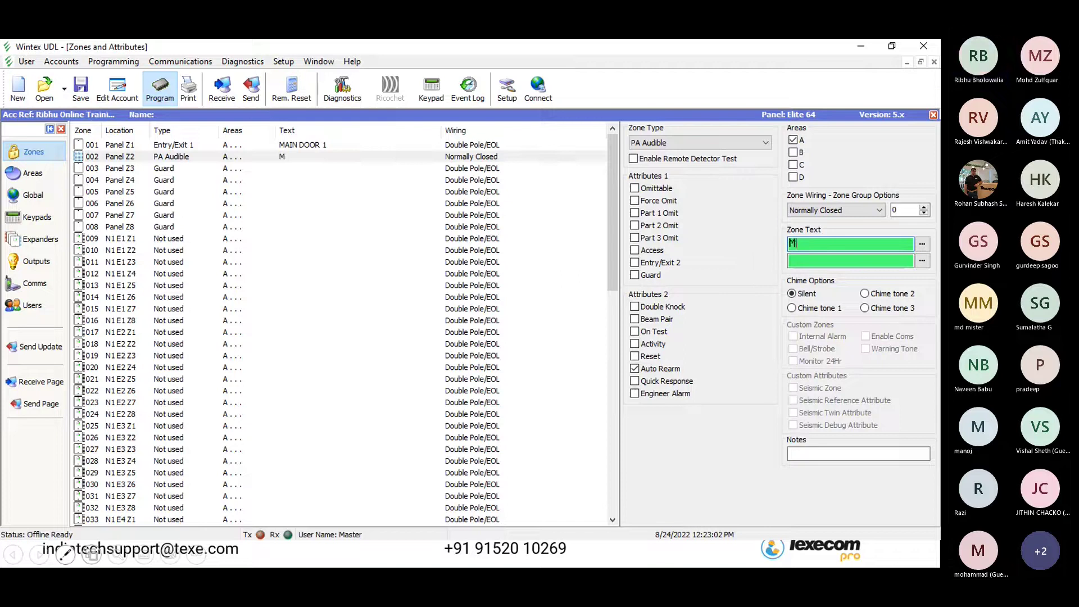
{"action": "type", "text": "ASTER BEDR"}
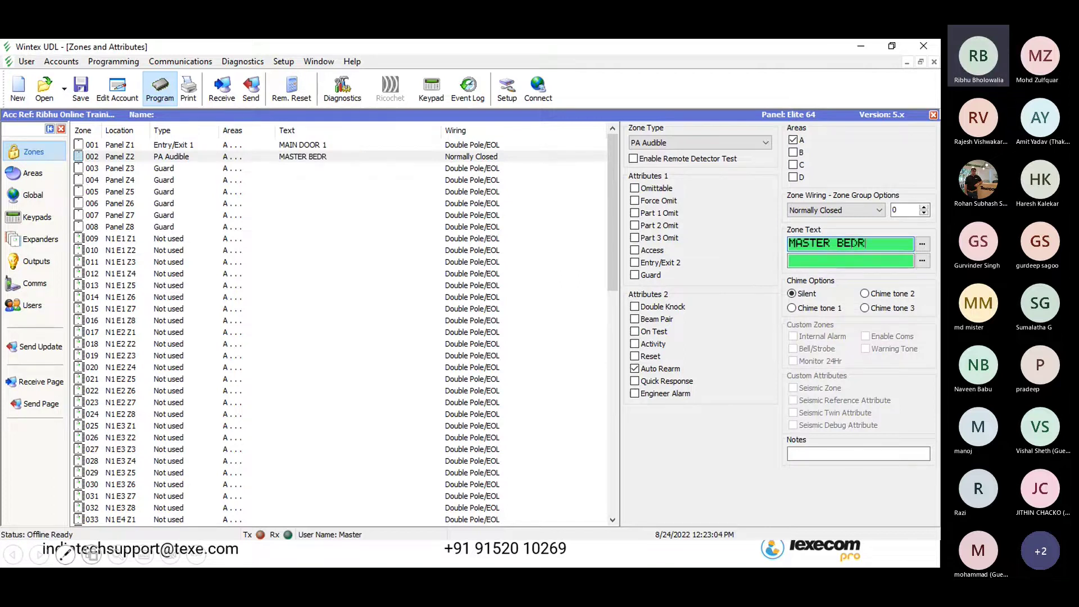
{"action": "type", "text": "OOM"}
{"action": "key", "text": "Tab"}
{"action": "type", "text": "PANIC "}
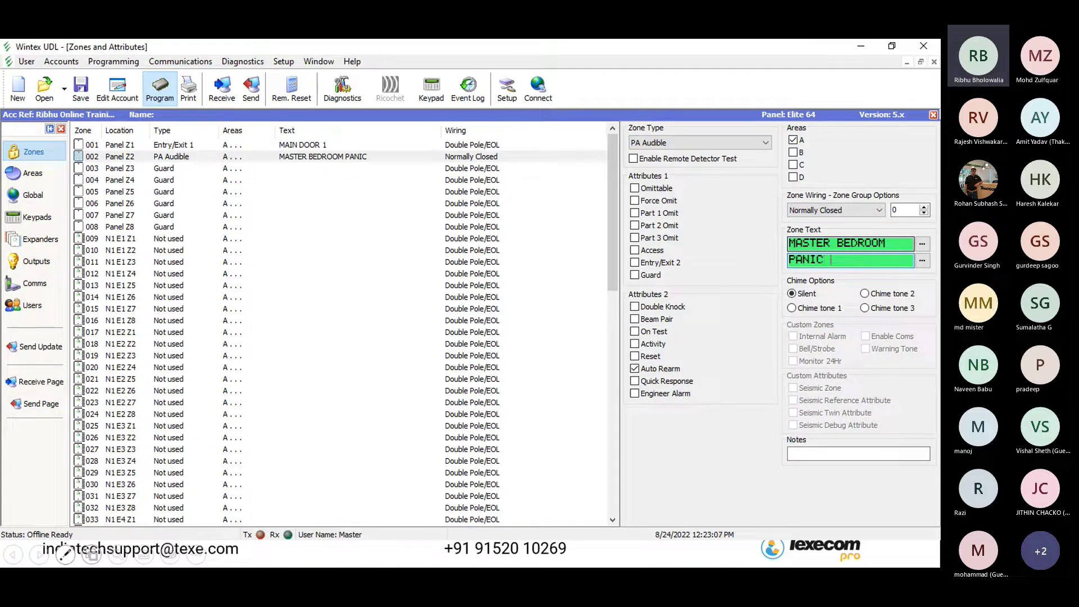
{"action": "type", "text": "BUTTON"}
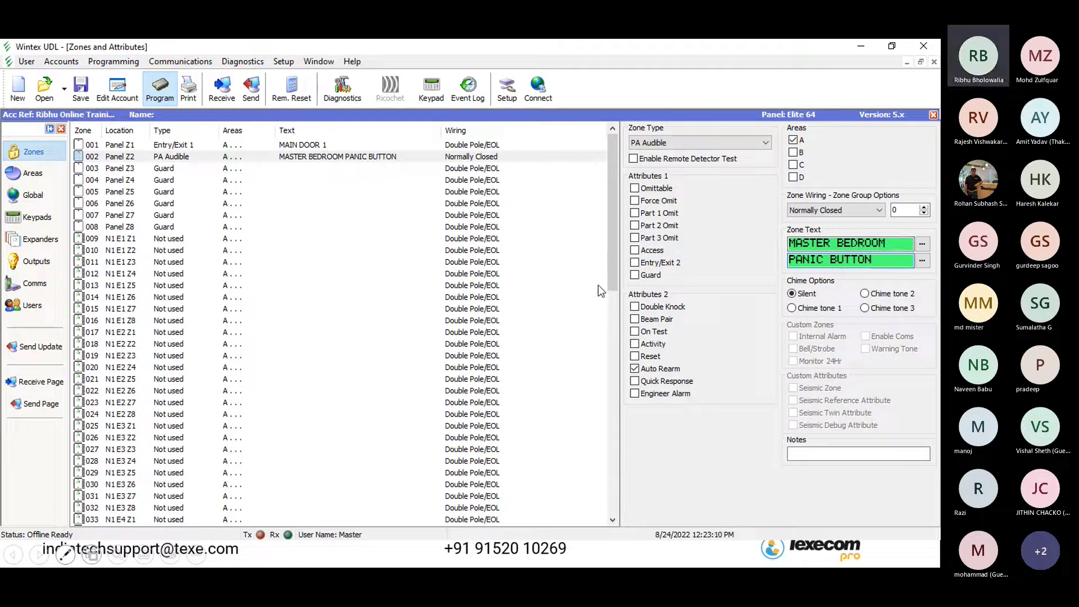
Step: Configure zone 003 as Guard Access with Double Pole/EOL wiring
{"action": "left_click", "coordinate": [447, 171]}
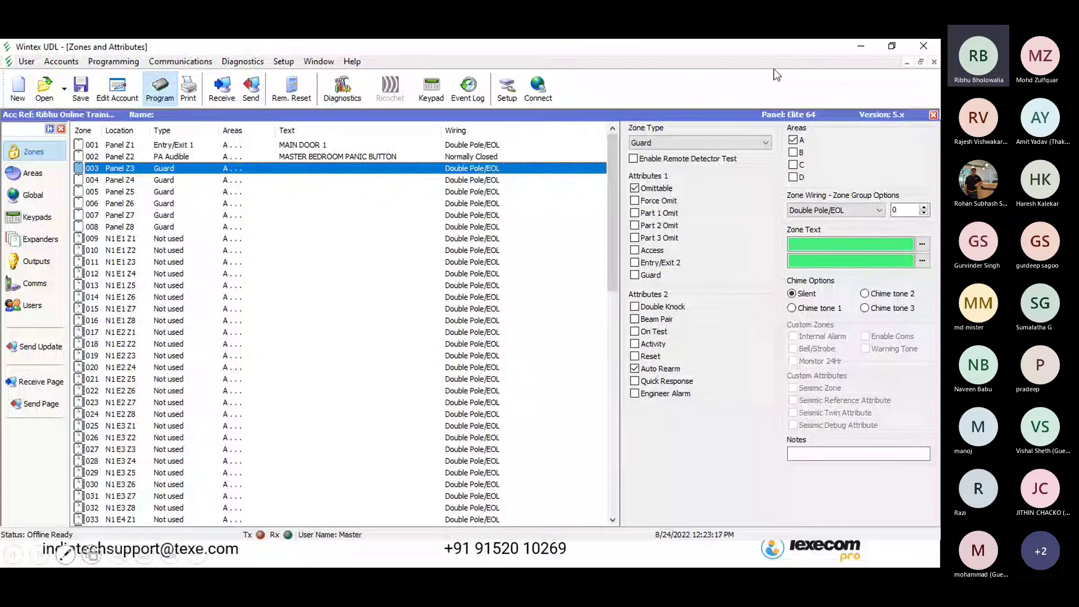
{"action": "left_click", "coordinate": [701, 141]}
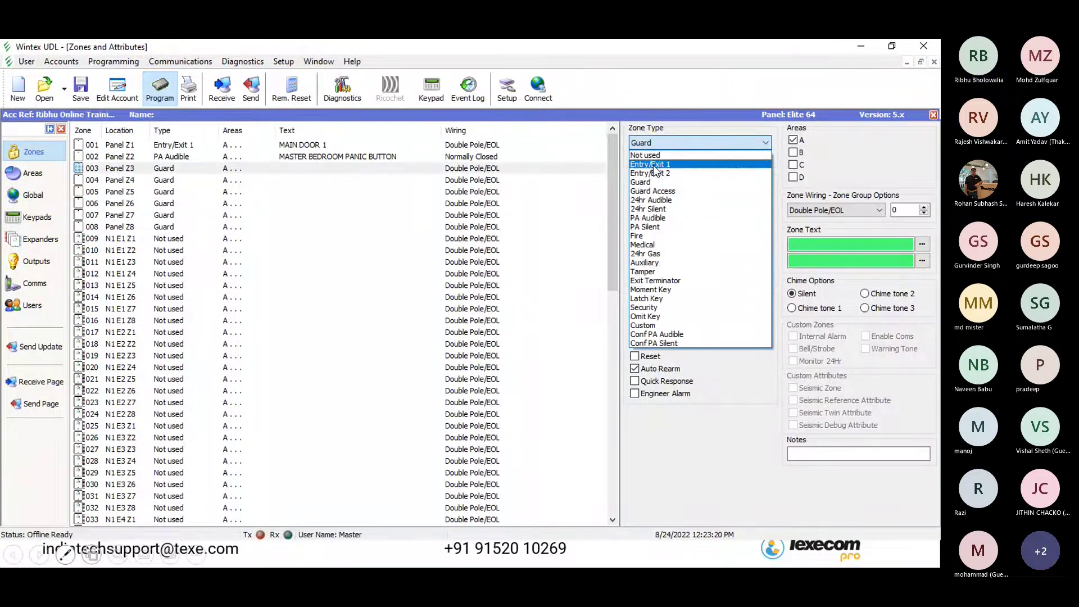
{"action": "left_click", "coordinate": [652, 191]}
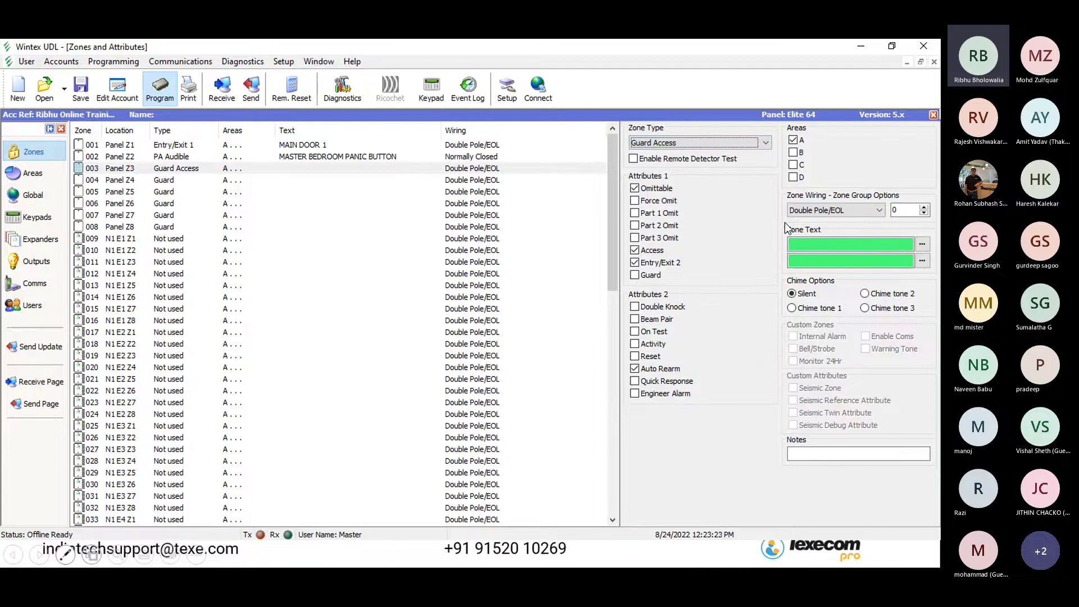
{"action": "left_click", "coordinate": [877, 211]}
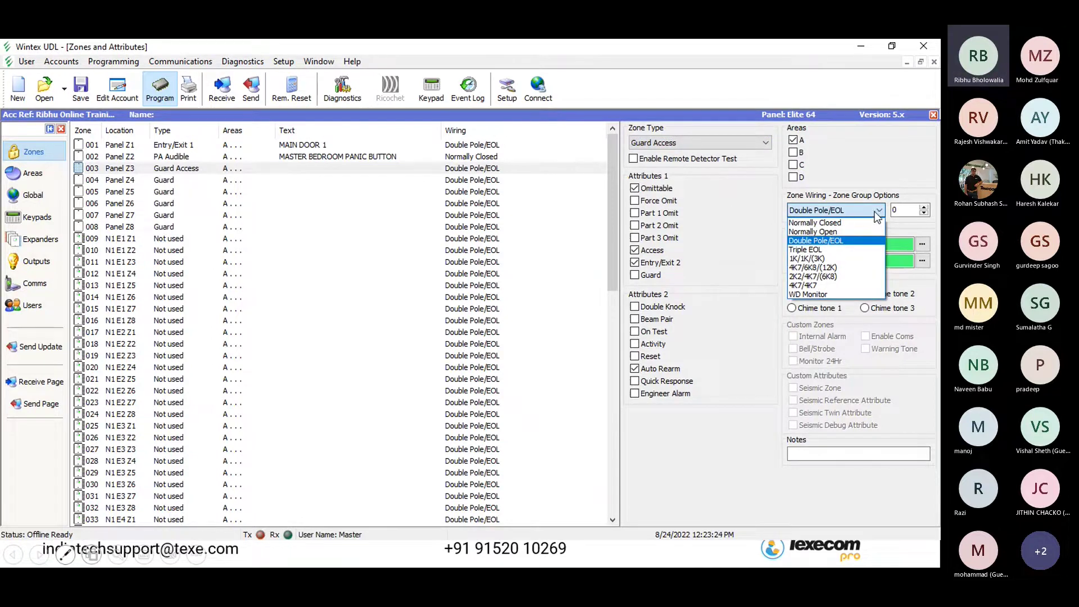
{"action": "left_click", "coordinate": [822, 241]}
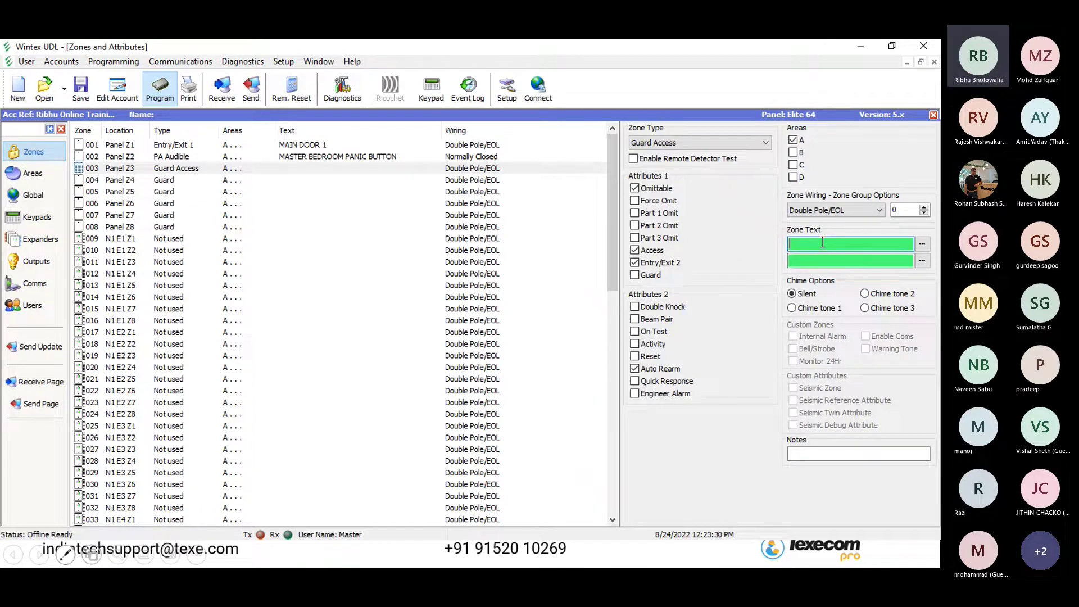
Step: Label zone 003 with LOBBY PIR on the first text line and MOTION SENSOR on the second
{"action": "type", "text": "DRA"}
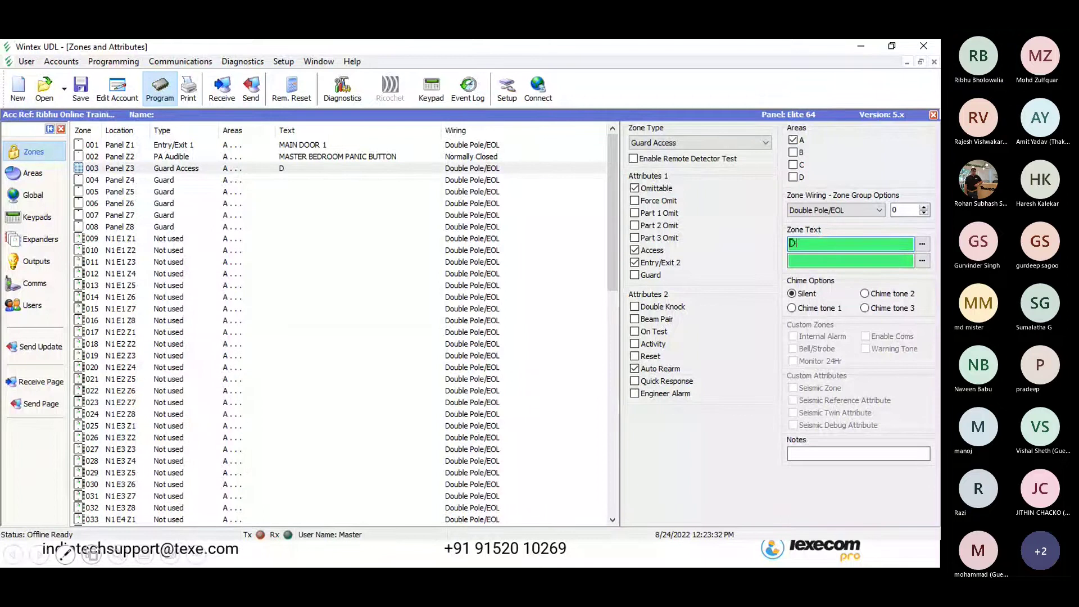
{"action": "key", "text": "BackSpace"}
{"action": "key", "text": "BackSpace"}
{"action": "key", "text": "BackSpace"}
{"action": "type", "text": "LOBBY PIR"}
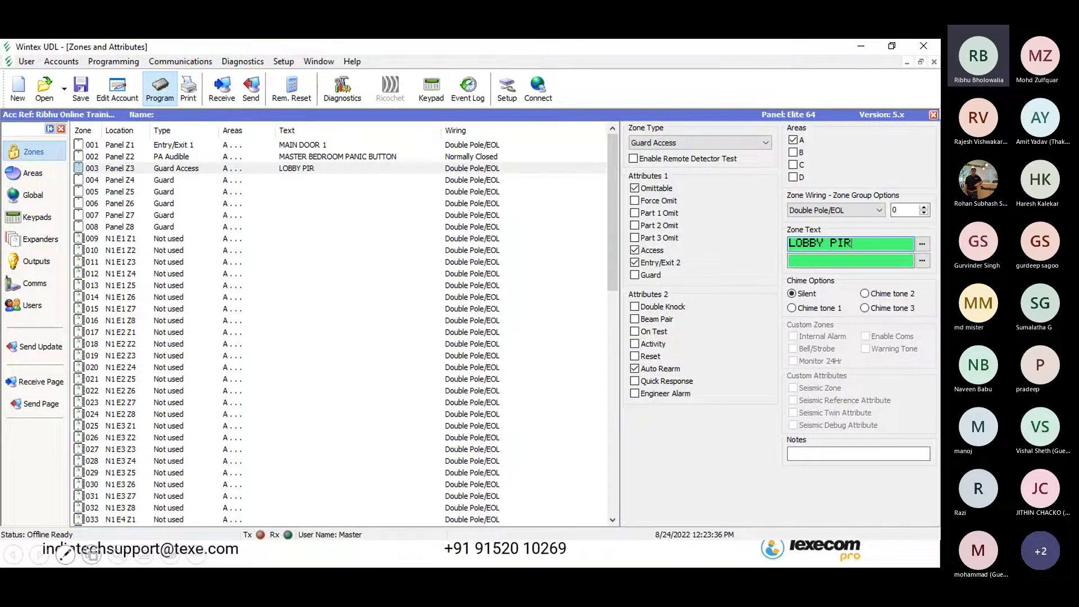
{"action": "key", "text": "Return"}
{"action": "type", "text": "MOTION SE"}
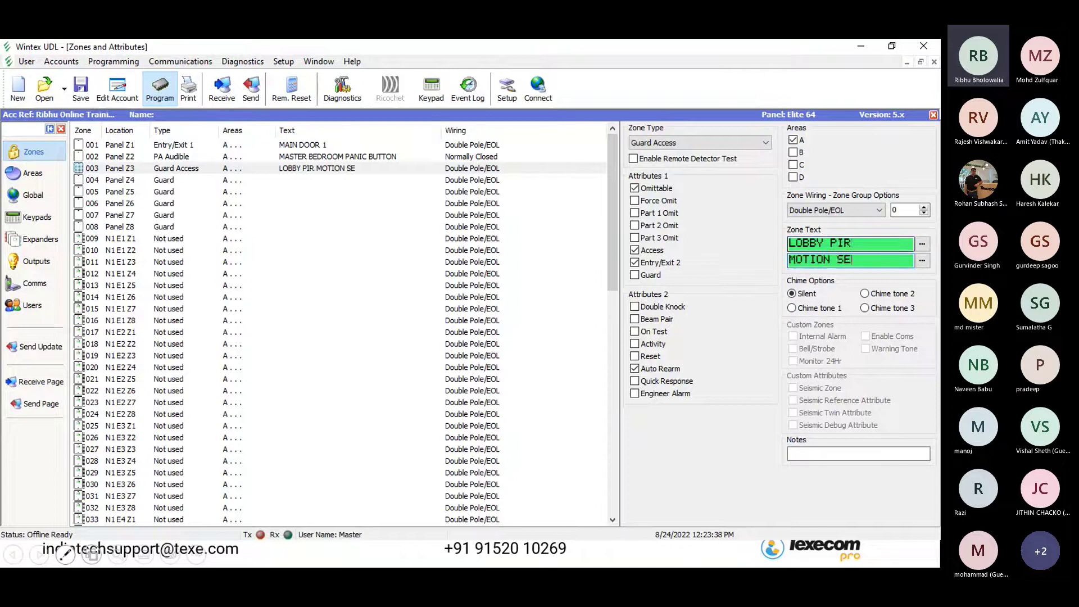
{"action": "type", "text": "NSOR"}
Step: Configure zone 004 as PA Audible with Normally Closed wiring
{"action": "left_click", "coordinate": [237, 181]}
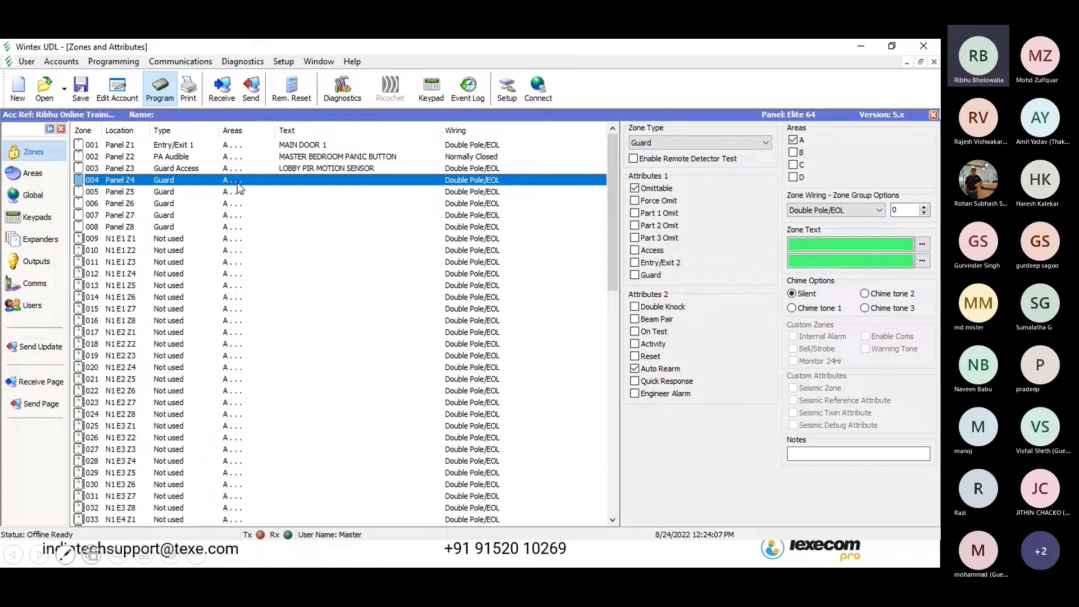
{"action": "left_click", "coordinate": [668, 142]}
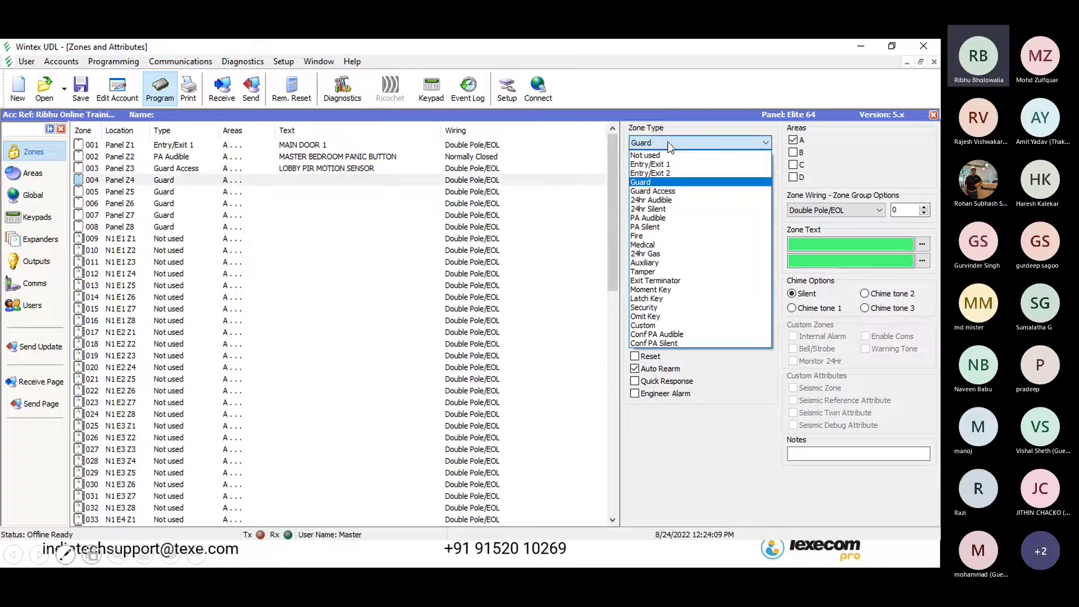
{"action": "left_click", "coordinate": [644, 182]}
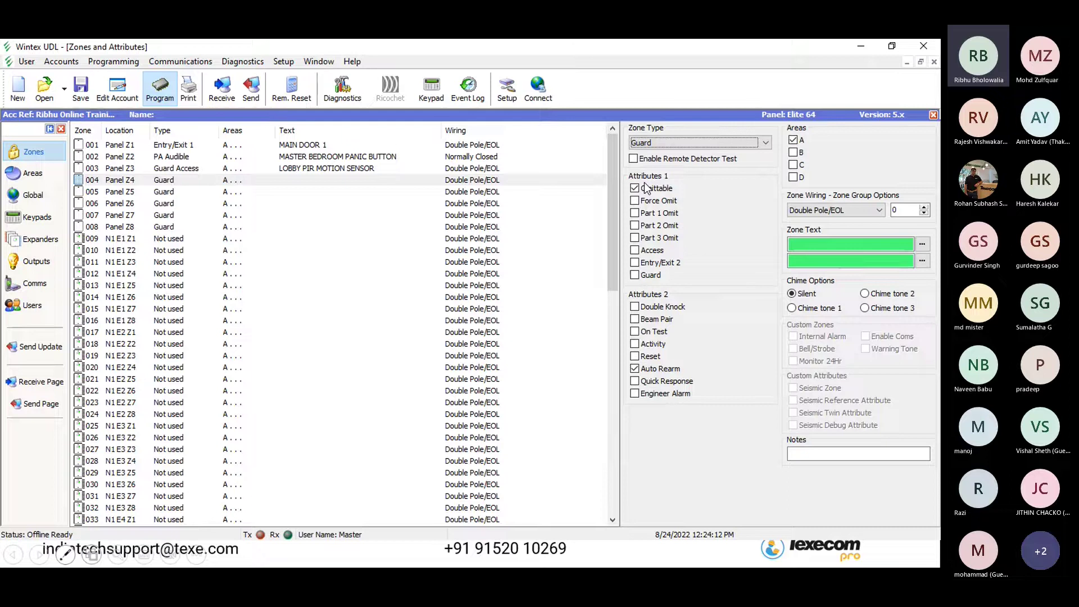
{"action": "left_click", "coordinate": [749, 144]}
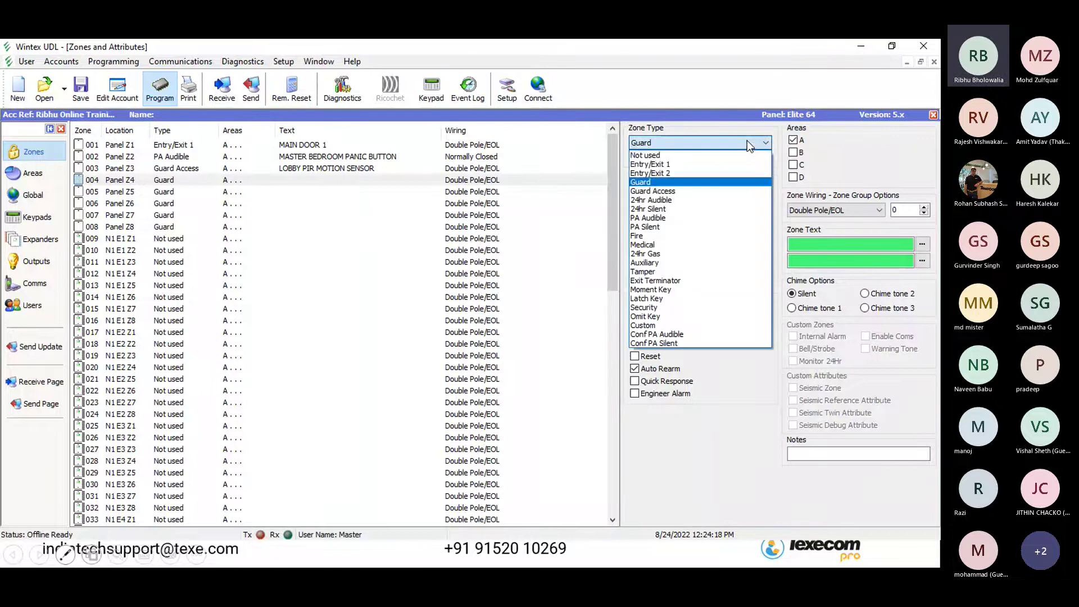
{"action": "left_click", "coordinate": [651, 218]}
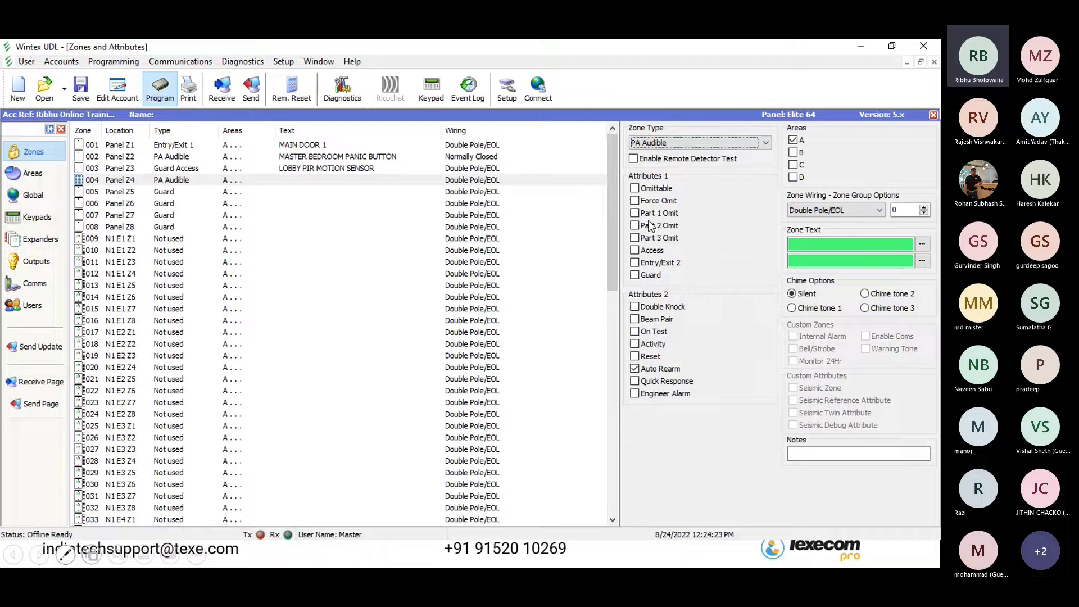
{"action": "left_click", "coordinate": [195, 182]}
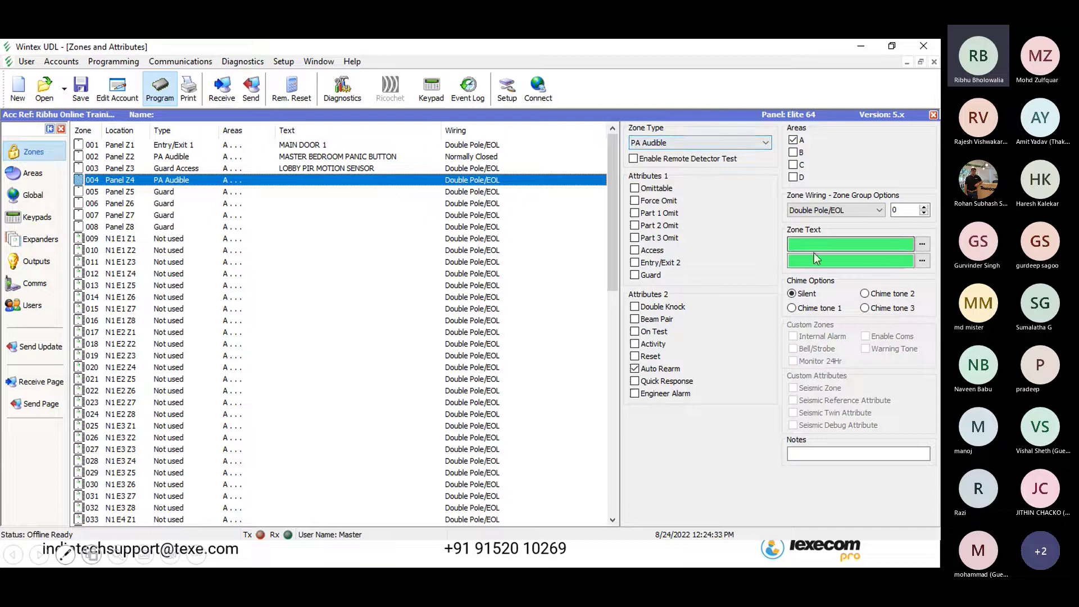
{"action": "left_click", "coordinate": [872, 212]}
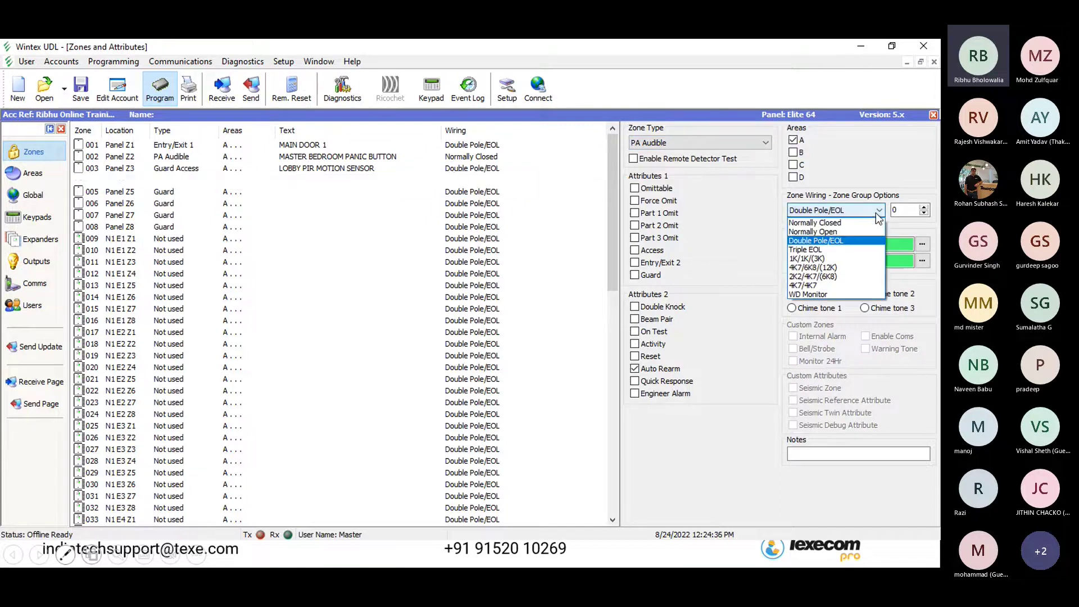
{"action": "left_click", "coordinate": [820, 223]}
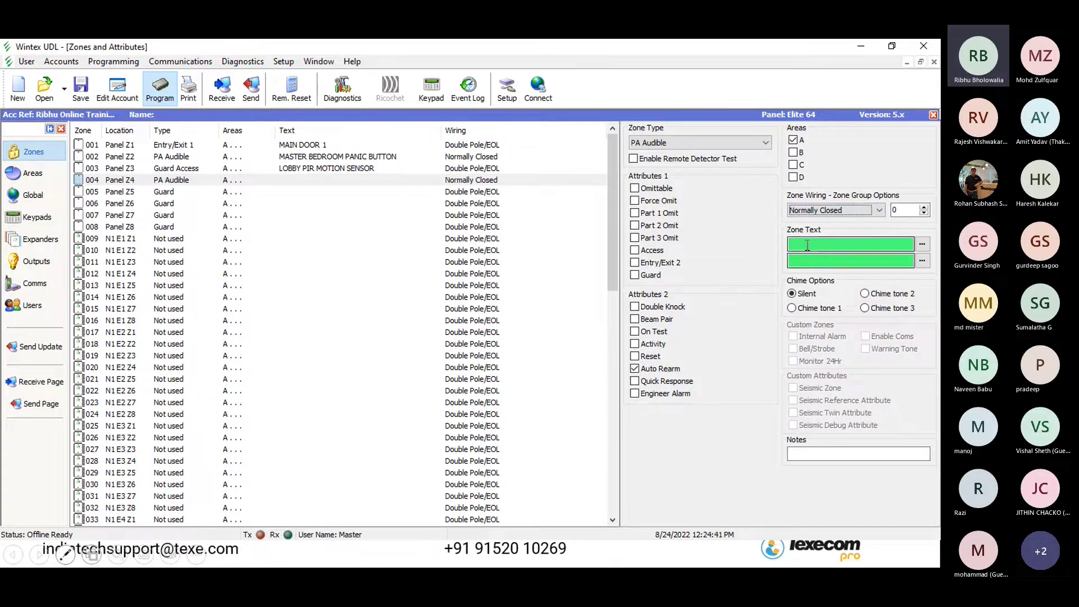
Step: Label zone 004 with SIDE WINDOW on the first text line and STUDY ROOM on the second
{"action": "left_click", "coordinate": [807, 245]}
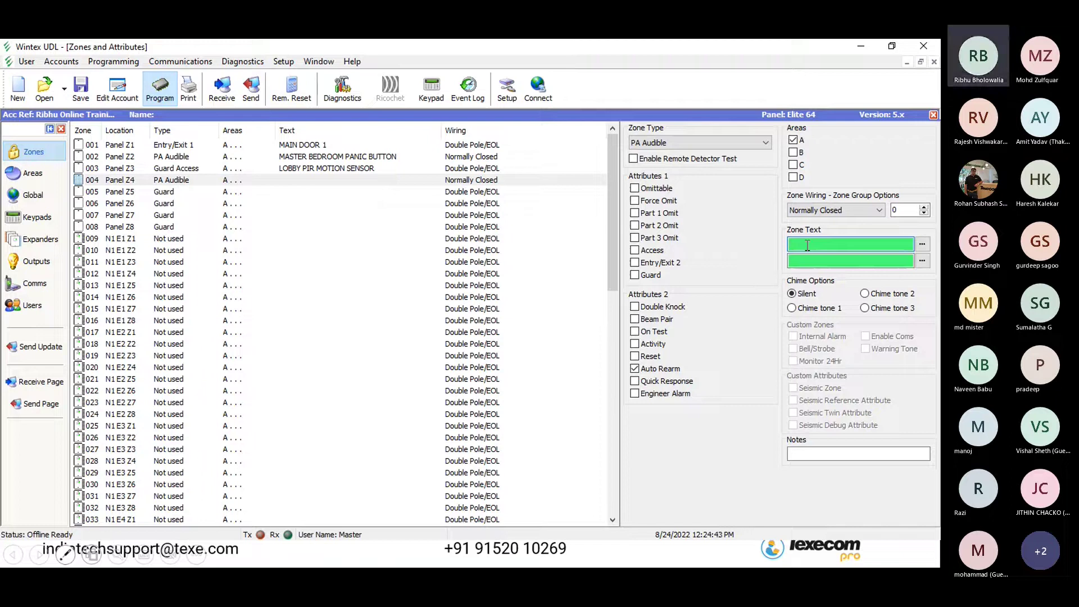
{"action": "type", "text": "SIDE WIND"}
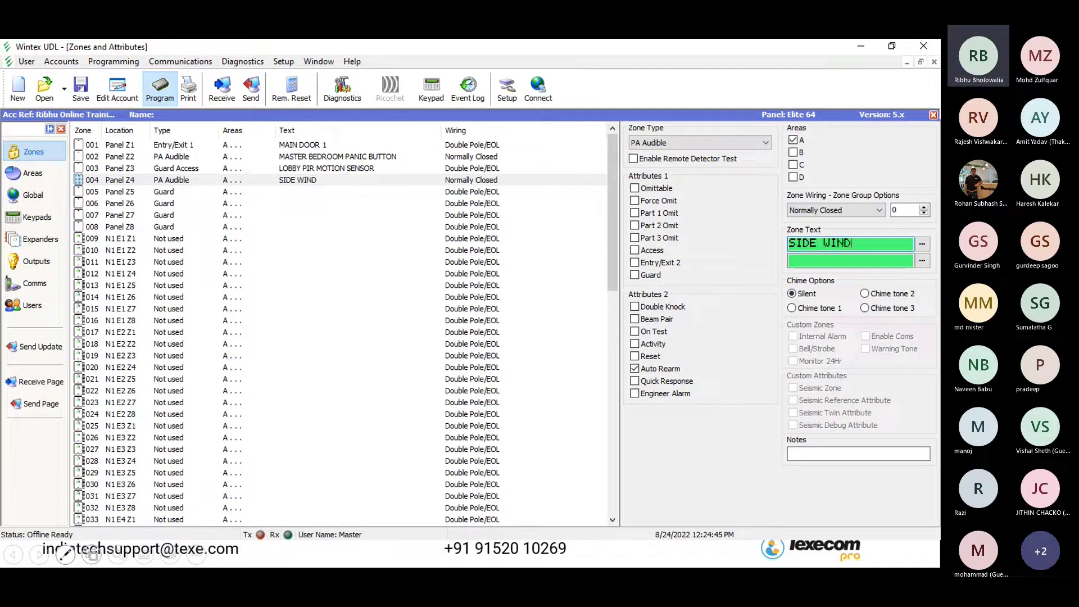
{"action": "type", "text": "OW"}
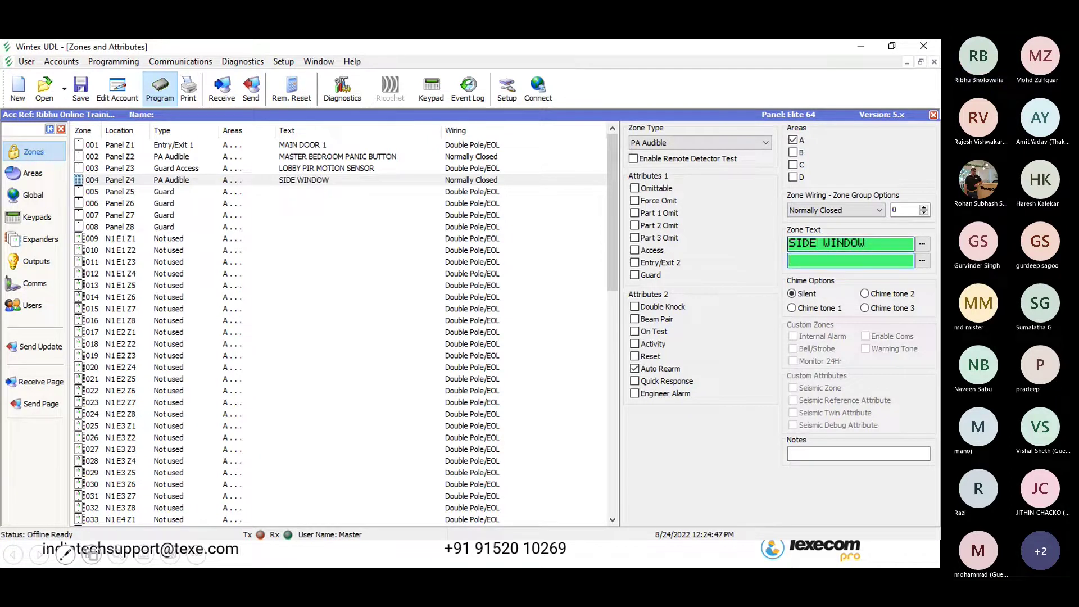
{"action": "type", "text": "     STUDY ROOM"}
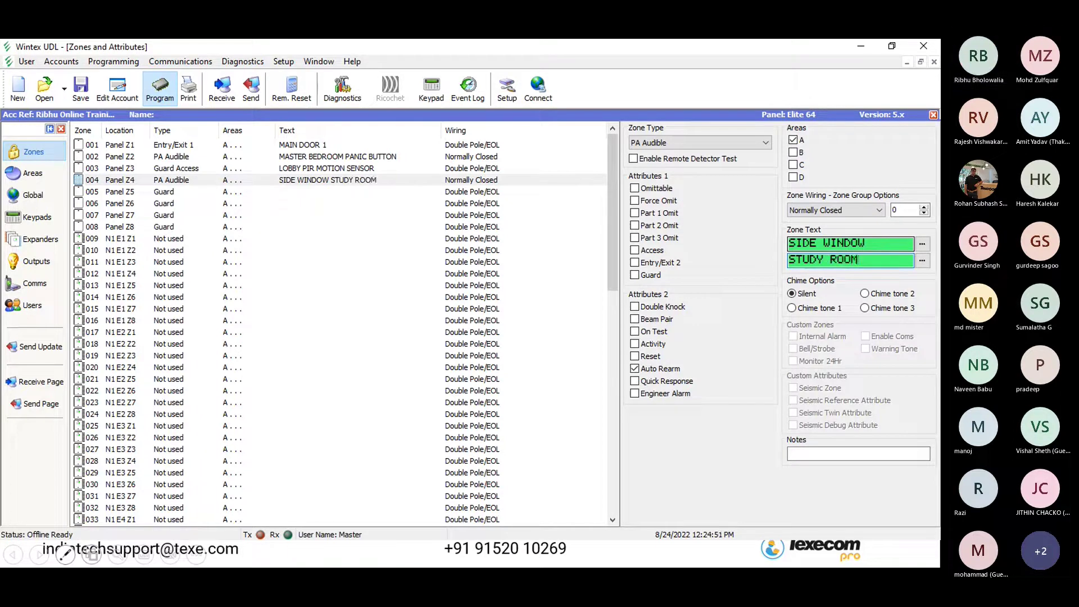
Step: Review the zone type, wiring option and both text lines of zone 004
{"action": "left_click", "coordinate": [347, 178]}
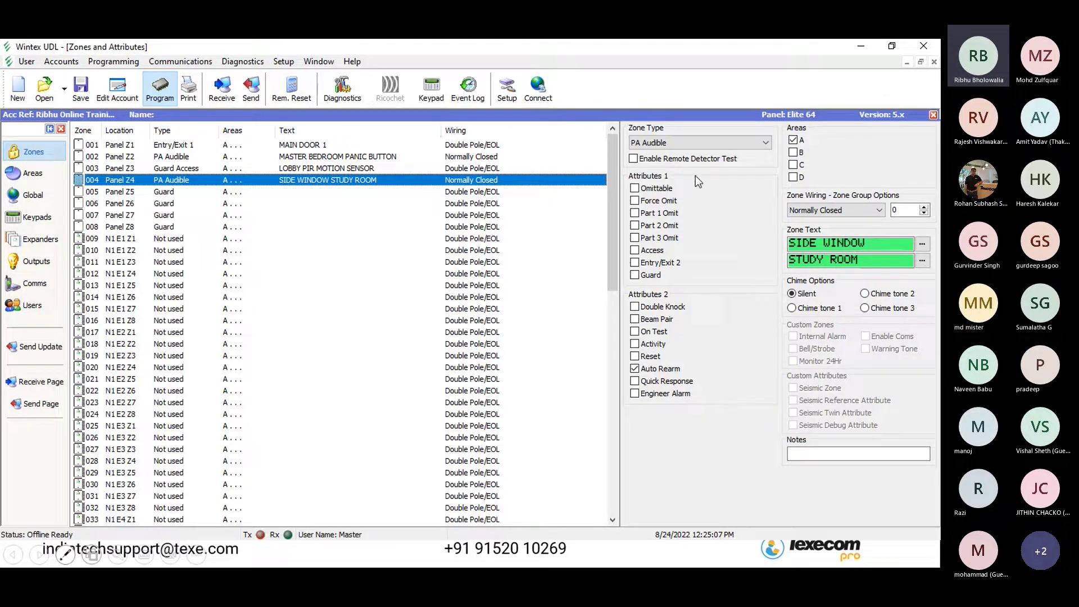
{"action": "left_click", "coordinate": [703, 143]}
{"action": "left_click", "coordinate": [703, 147]}
{"action": "left_click", "coordinate": [703, 147]}
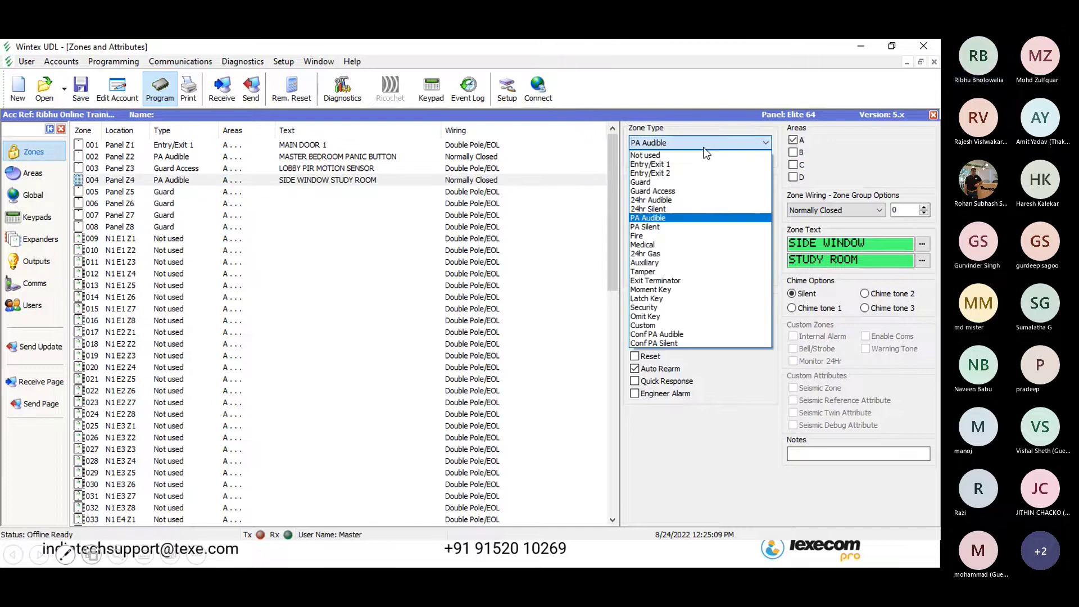
{"action": "left_click", "coordinate": [703, 147]}
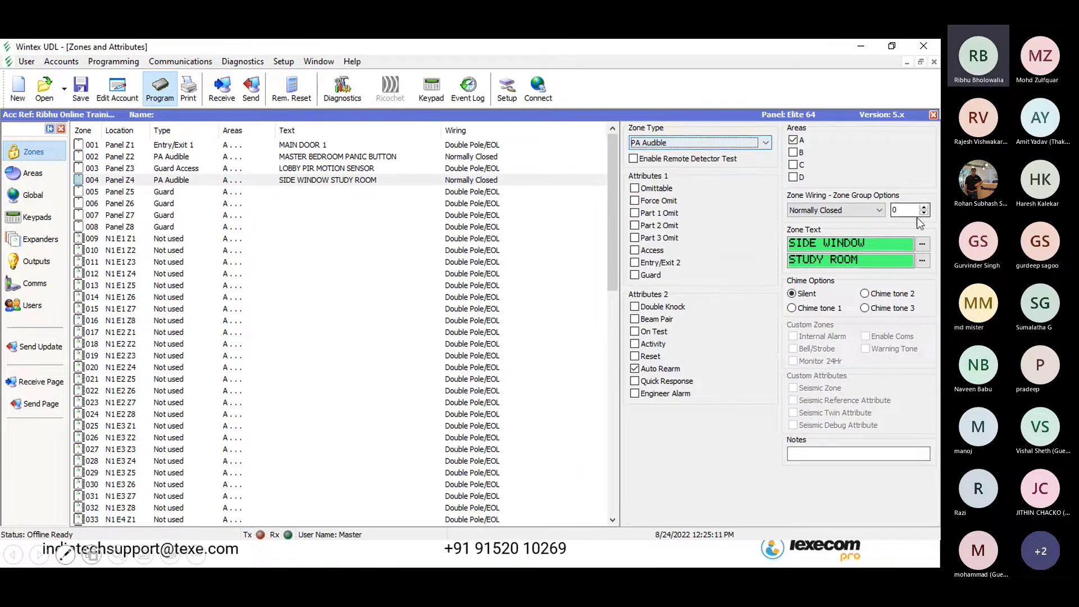
{"action": "left_click", "coordinate": [873, 210]}
{"action": "left_click", "coordinate": [872, 211]}
{"action": "left_click", "coordinate": [872, 210]}
{"action": "left_click", "coordinate": [872, 210]}
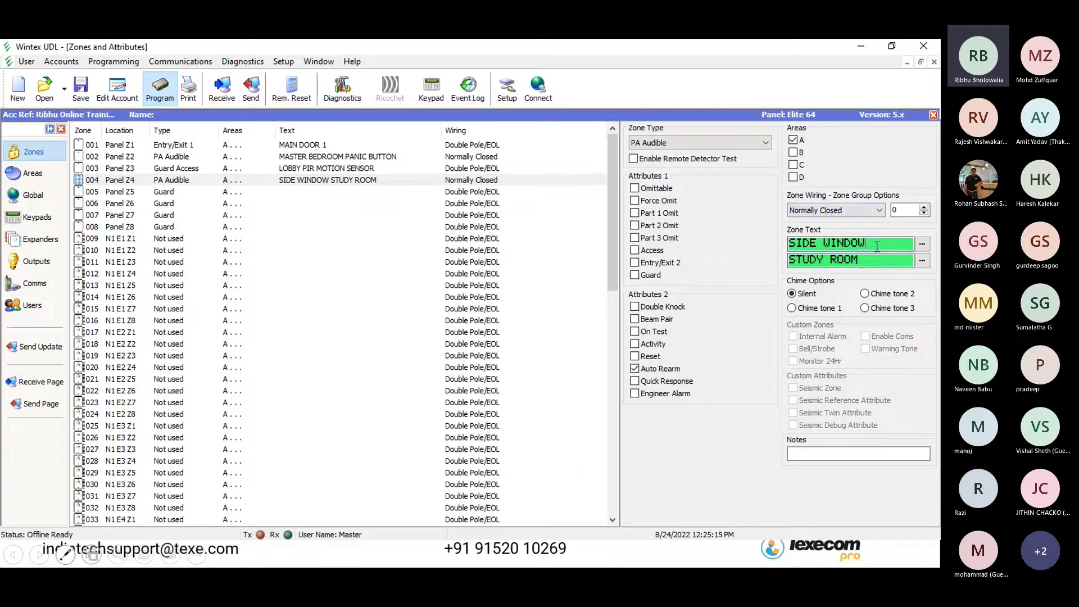
{"action": "left_click_drag", "start_coordinate": [872, 246], "coordinate": [767, 245]}
{"action": "left_click_drag", "start_coordinate": [854, 263], "coordinate": [774, 264]}
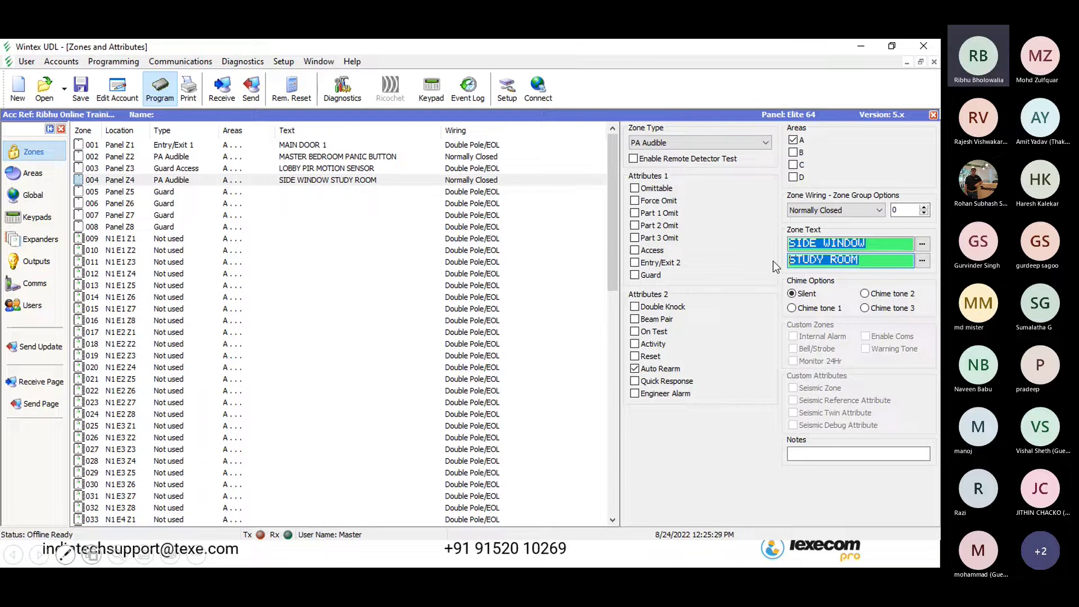
{"action": "left_click", "coordinate": [353, 178]}
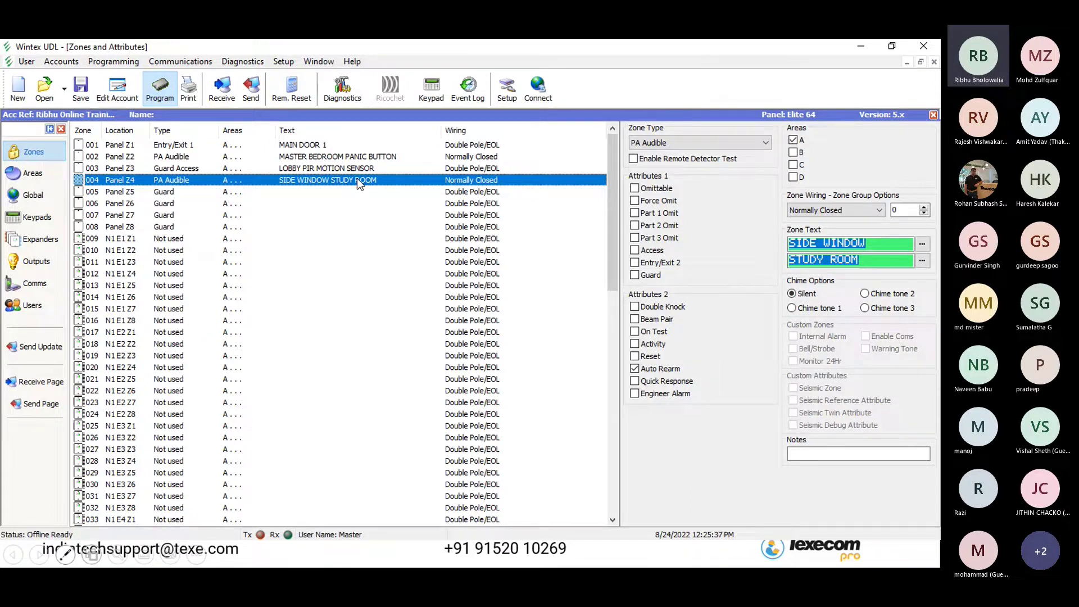
Step: Configure zone 005 as PA Audible with Triple EOL wiring
{"action": "left_click", "coordinate": [254, 195]}
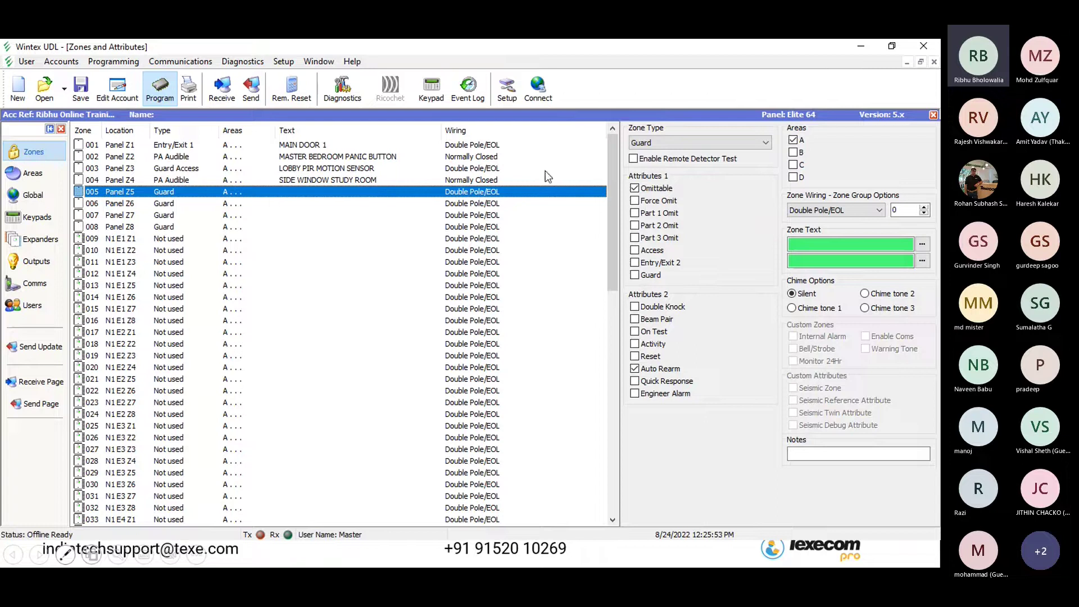
{"action": "left_click", "coordinate": [706, 143]}
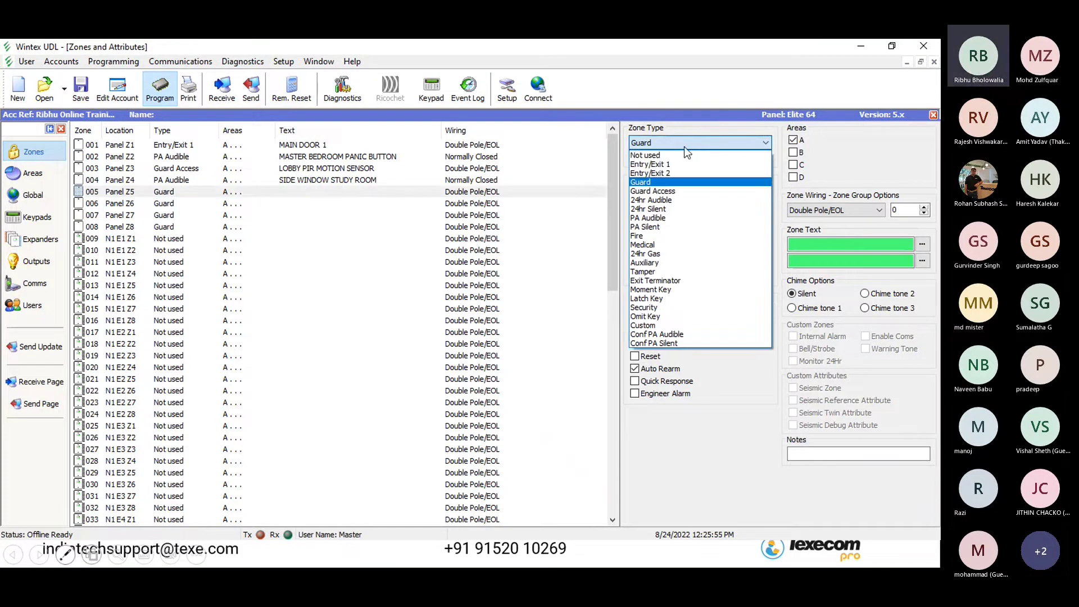
{"action": "left_click", "coordinate": [653, 218]}
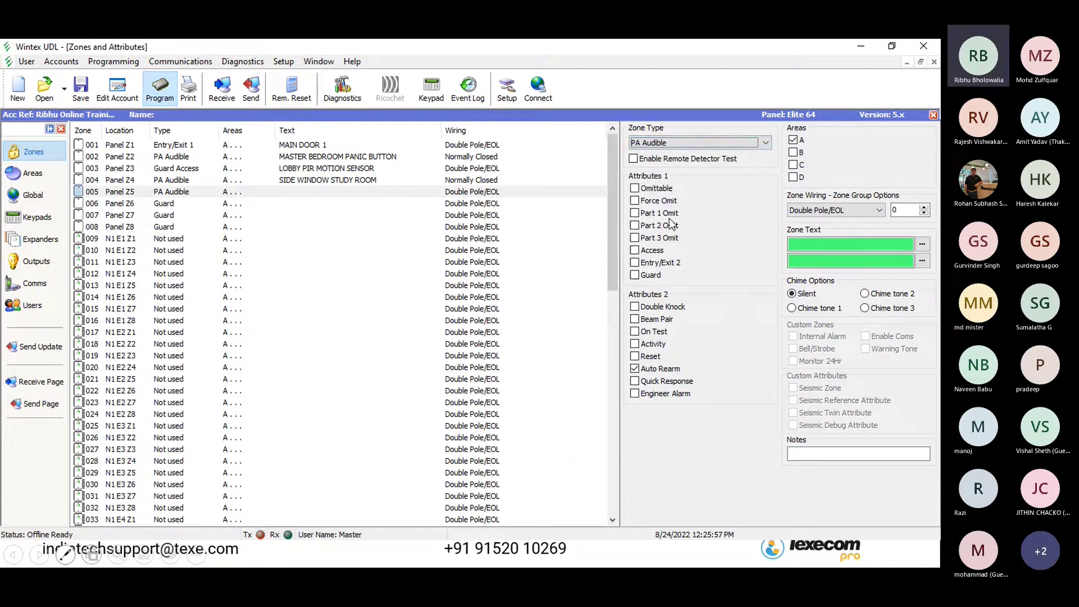
{"action": "left_click", "coordinate": [865, 208]}
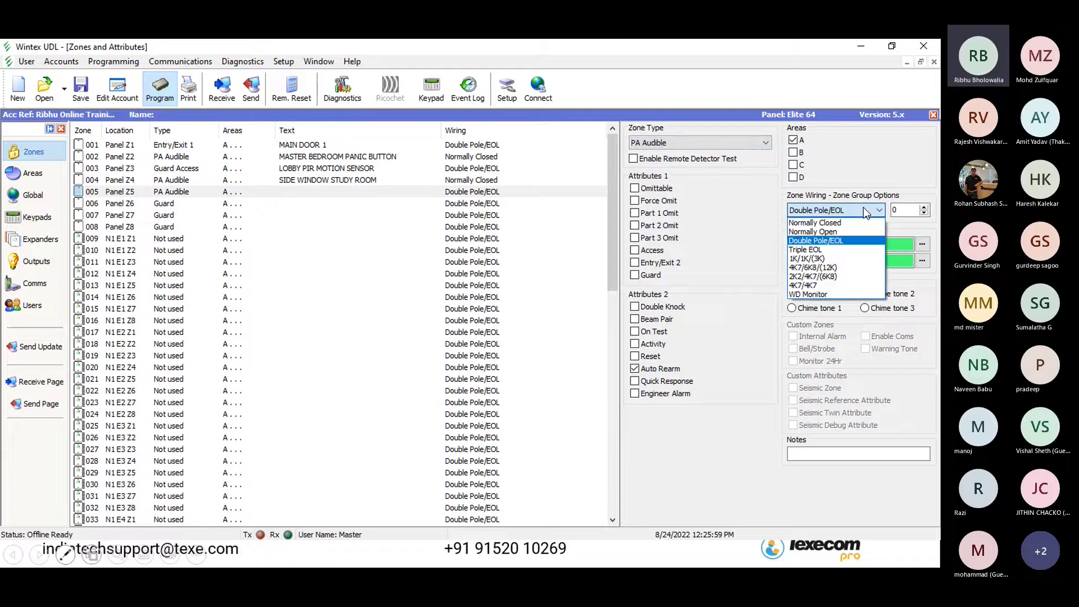
{"action": "left_click", "coordinate": [806, 251]}
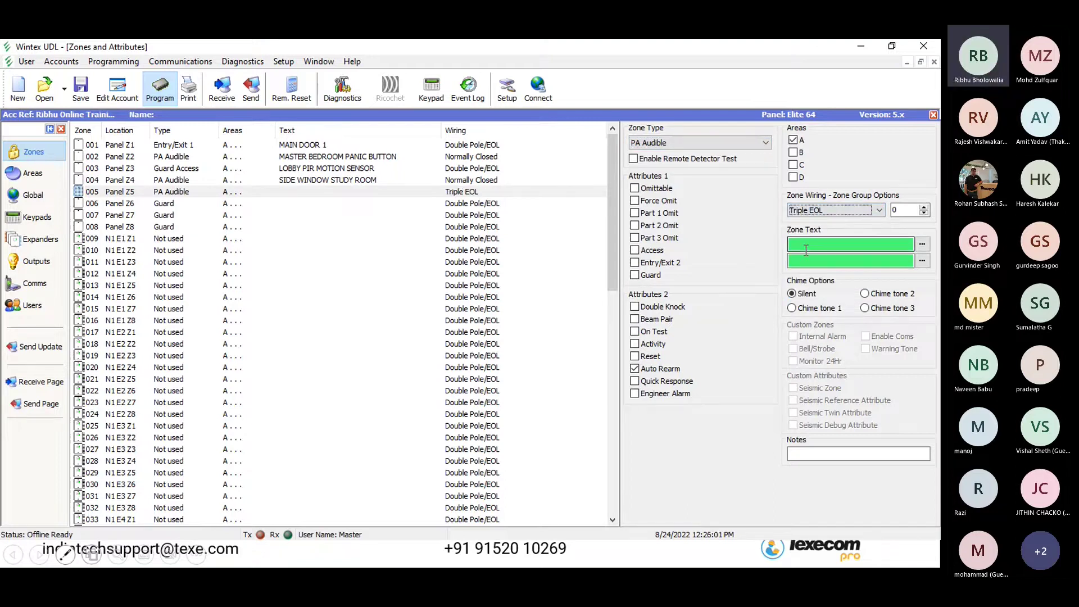
{"action": "left_click", "coordinate": [857, 209]}
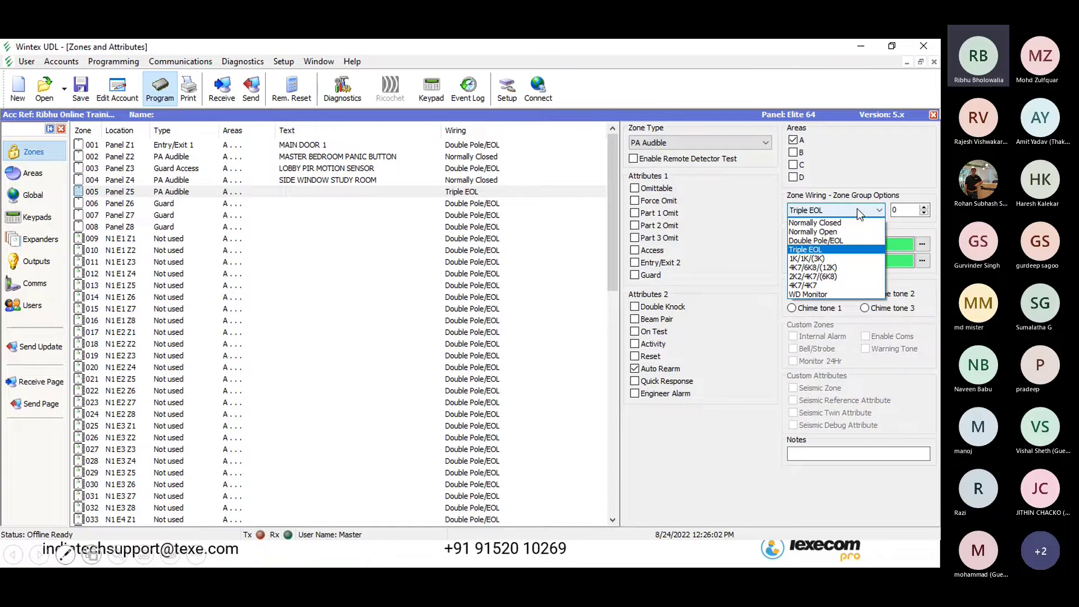
{"action": "left_click", "coordinate": [812, 247]}
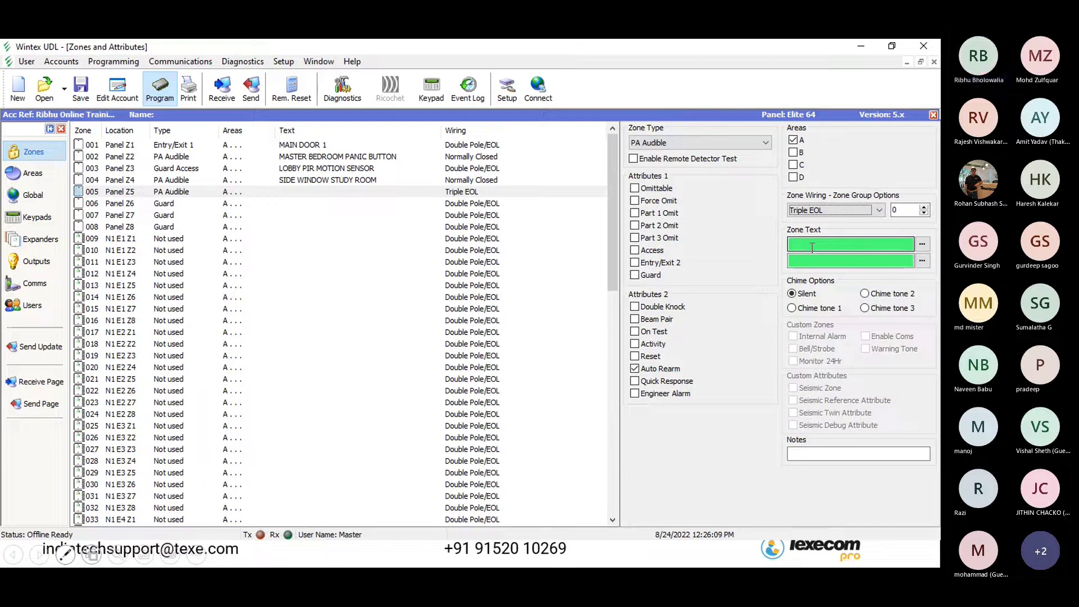
Step: Label zone 005 with INSIDE ROOM on the first text line and PIR MOTION on the second
{"action": "left_click", "coordinate": [812, 247]}
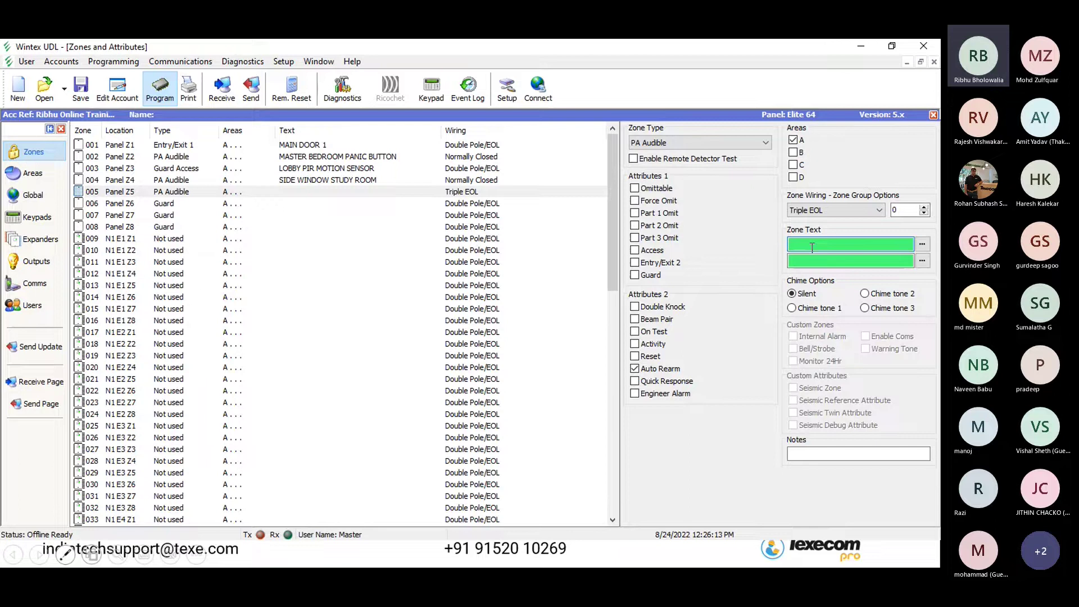
{"action": "type", "text": "INS"}
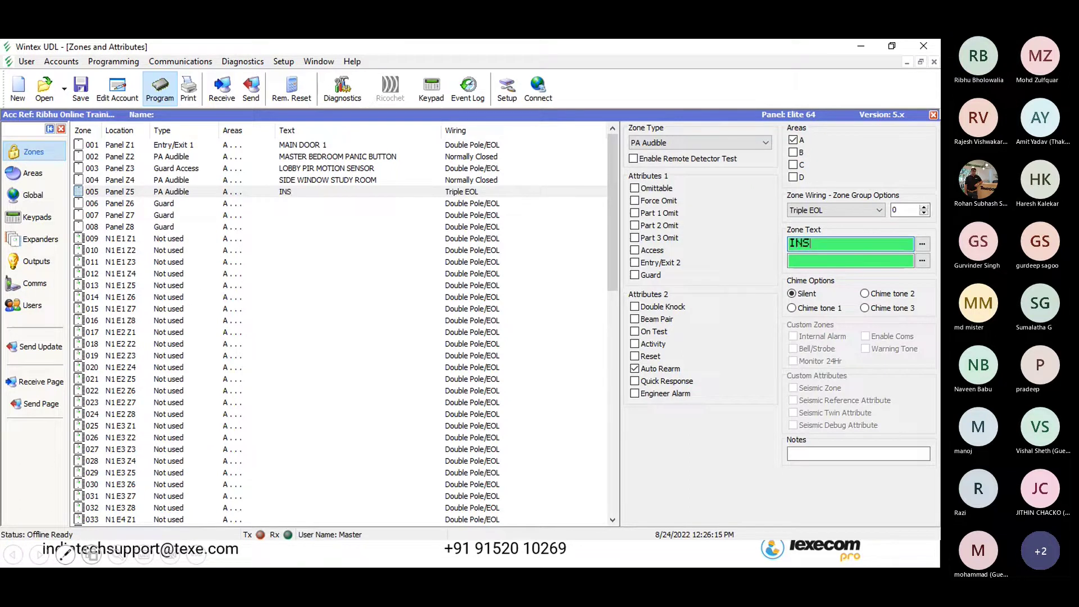
{"action": "type", "text": "IDE ROOM "}
{"action": "type", "text": "PIR MOTION"}
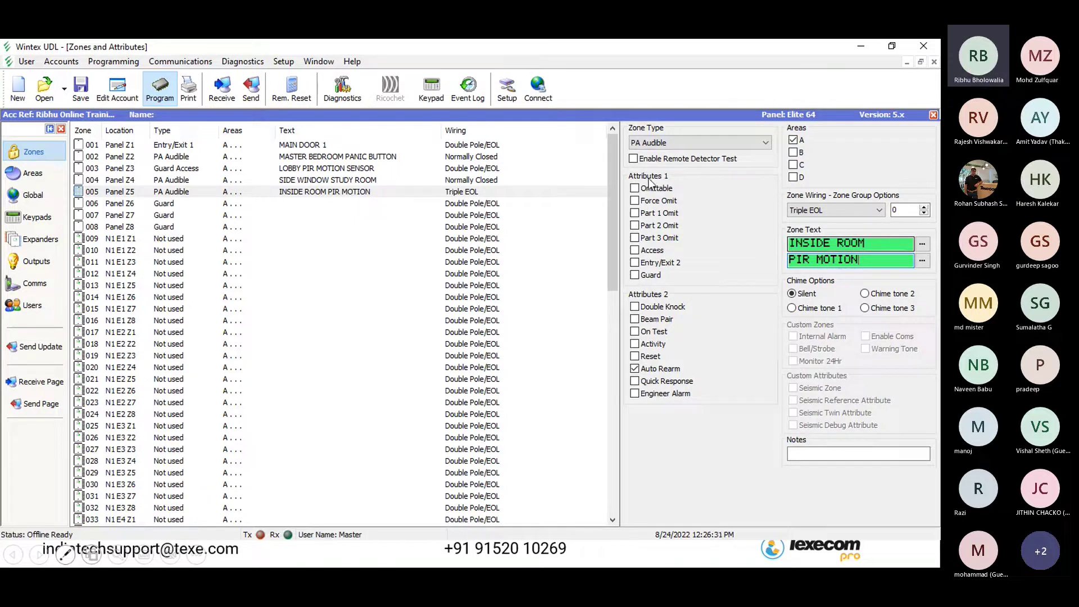
{"action": "left_click", "coordinate": [720, 144]}
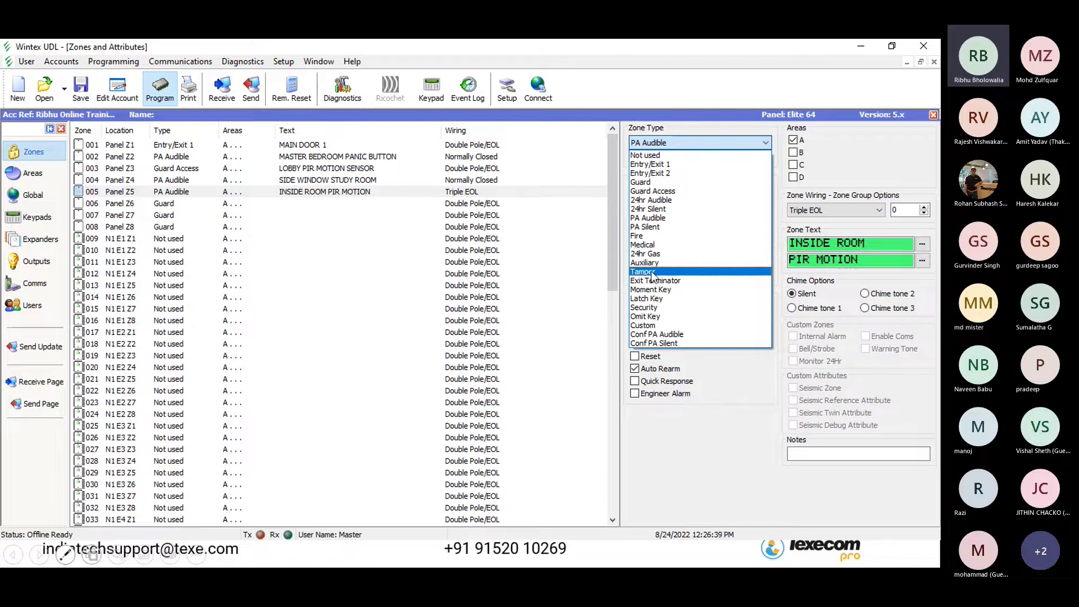
{"action": "left_click", "coordinate": [654, 273]}
{"action": "left_click", "coordinate": [686, 144]}
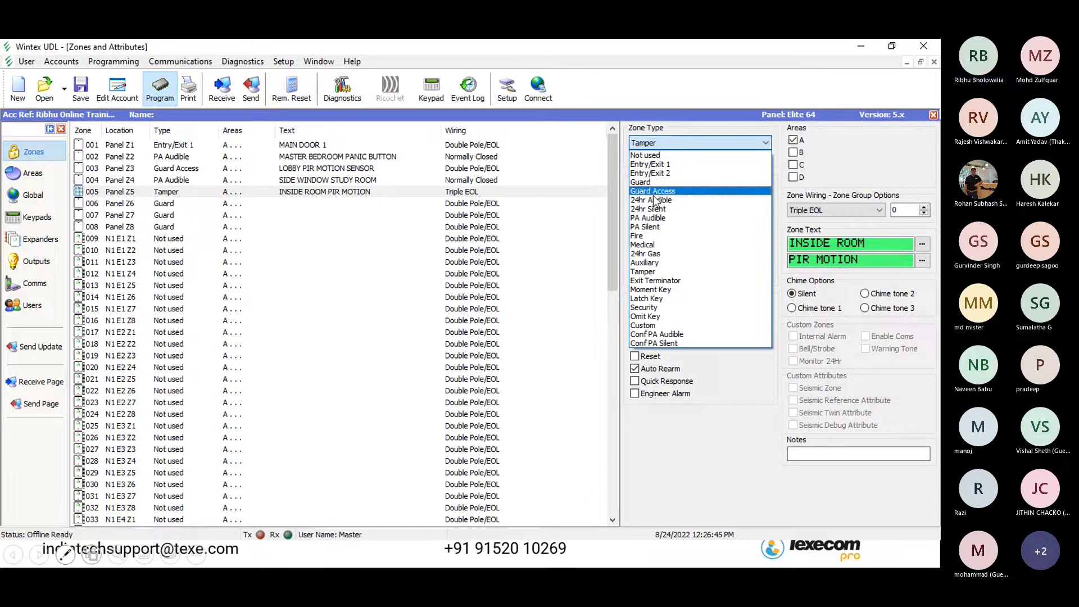
{"action": "left_click", "coordinate": [651, 218]}
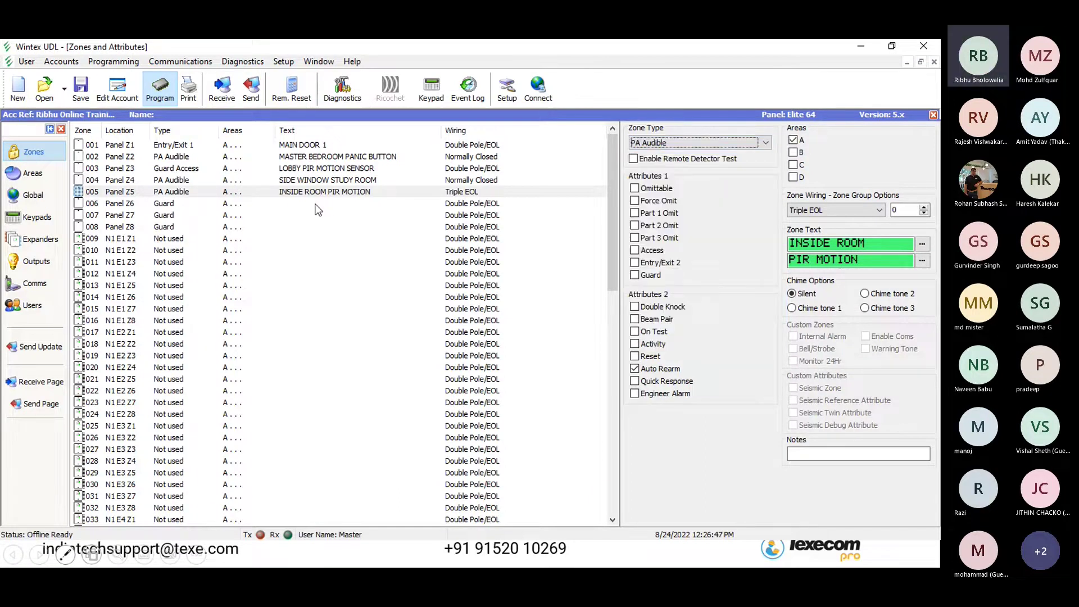
Step: Set the zone type of zone 006 to Tamper
{"action": "left_click", "coordinate": [390, 205]}
{"action": "left_click", "coordinate": [706, 141]}
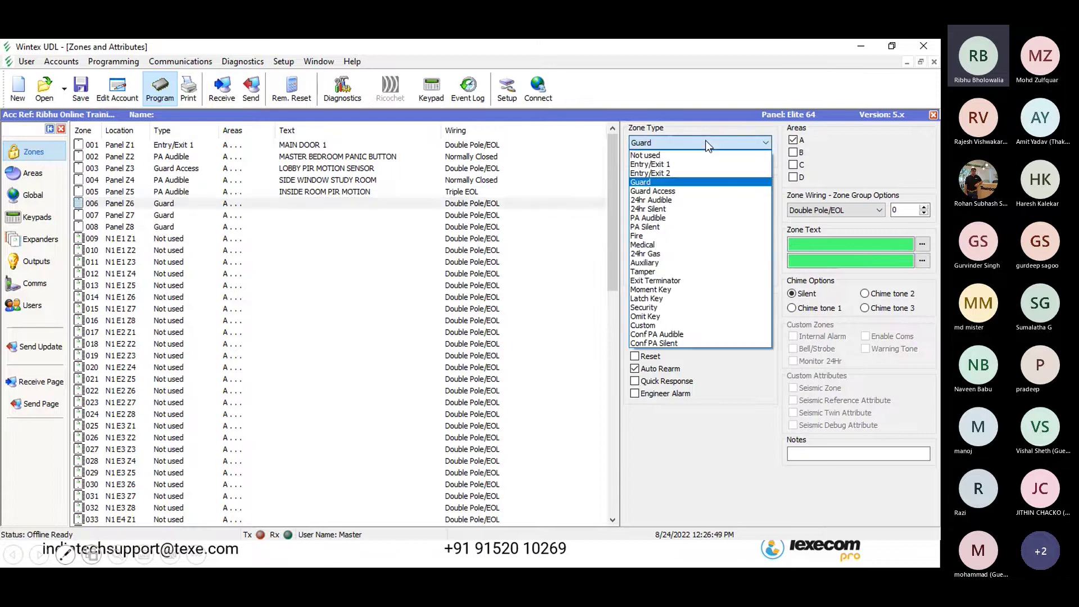
{"action": "left_click", "coordinate": [645, 272]}
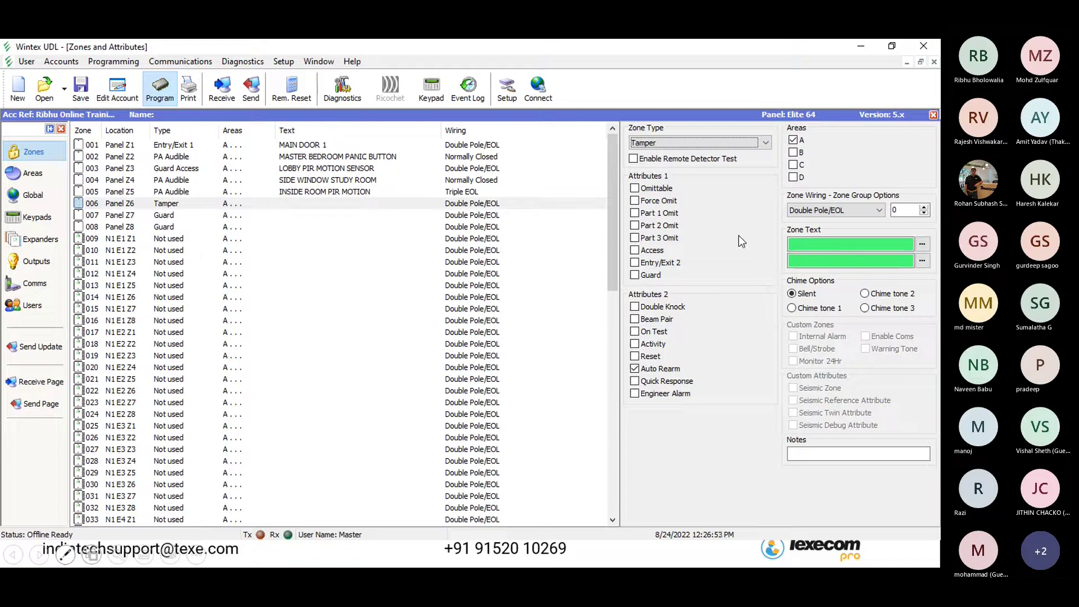
{"action": "left_click", "coordinate": [738, 144]}
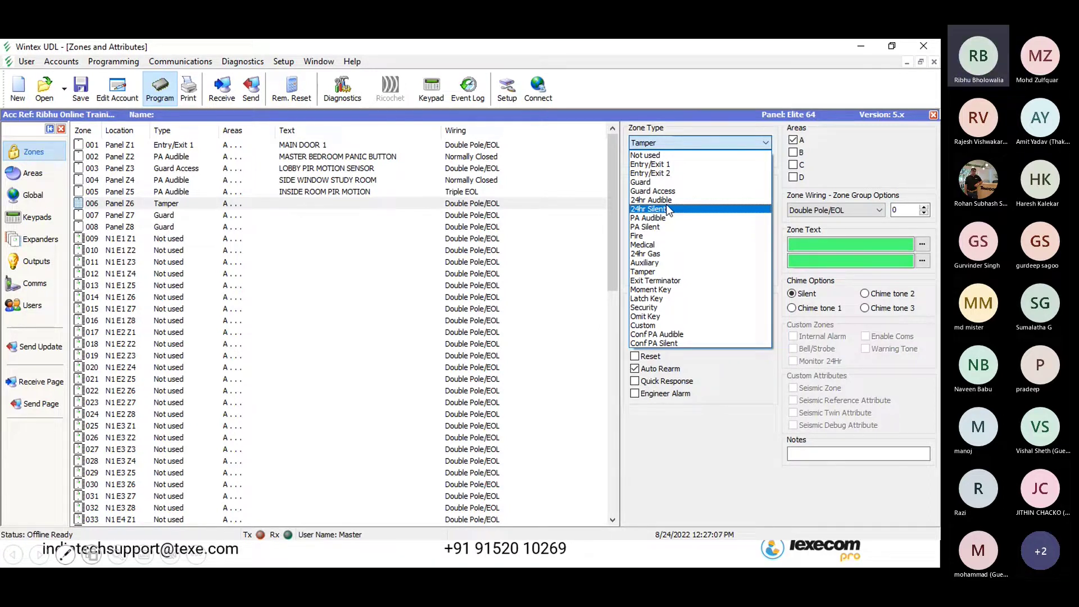
{"action": "left_click", "coordinate": [351, 197]}
Step: Switch to the presentation slideshow and advance to the Useful Zone Attributes slide
{"action": "key", "text": "alt+Tab"}
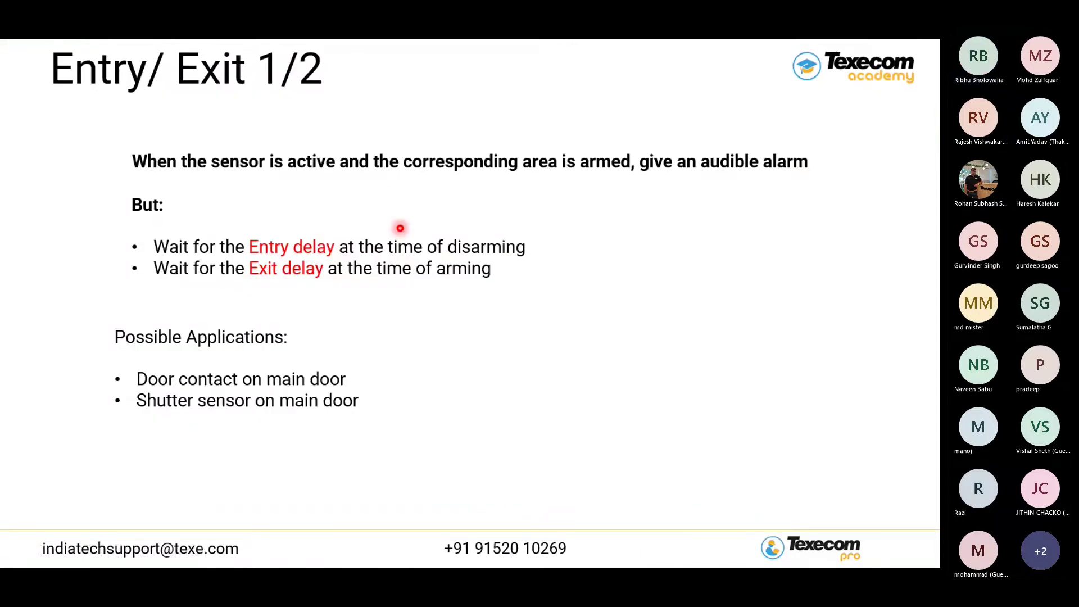
{"action": "key", "text": "Right"}
{"action": "key", "text": "Right"}
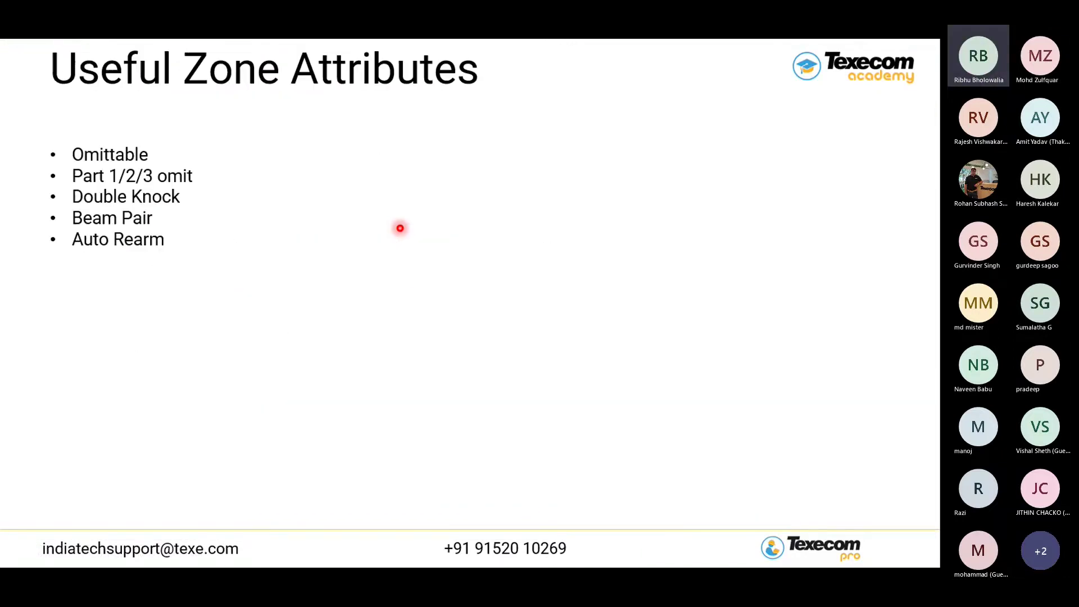